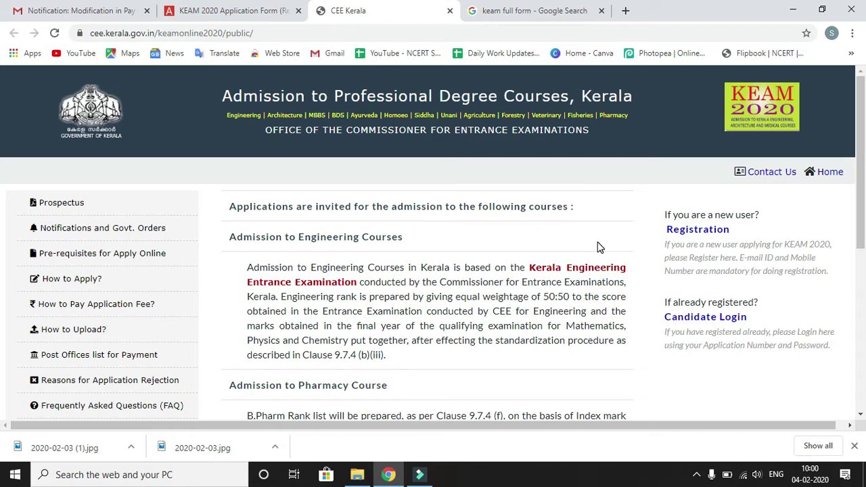
- Start a new-user registration from the KEAM 2020 home page's 'Registration' link
{"action": "left_click", "coordinate": [679, 233]}
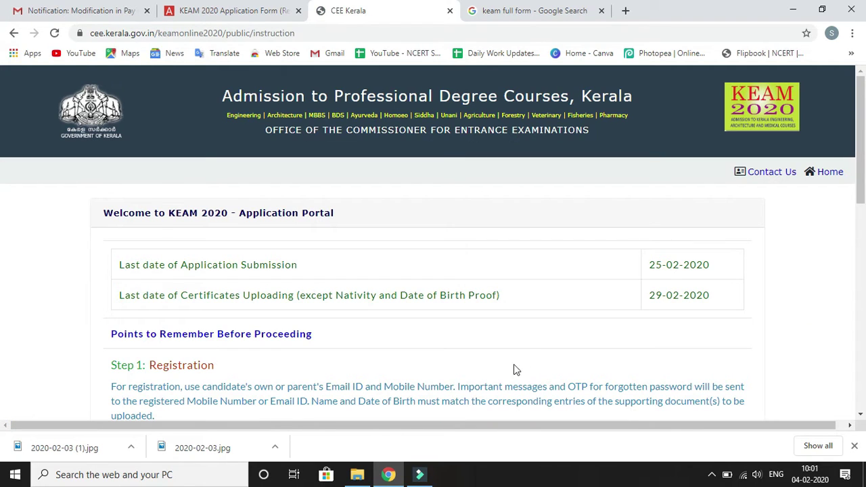
- Tick the prospectus, e-mail/mobile, photo/signature and certificate declarations, then proceed to registration
{"action": "scroll", "coordinate": [433, 290], "scroll_direction": "down", "scroll_amount": 1}
{"action": "scroll", "coordinate": [433, 290], "scroll_direction": "down", "scroll_amount": 2}
{"action": "scroll", "coordinate": [271, 325], "scroll_direction": "down", "scroll_amount": 1}
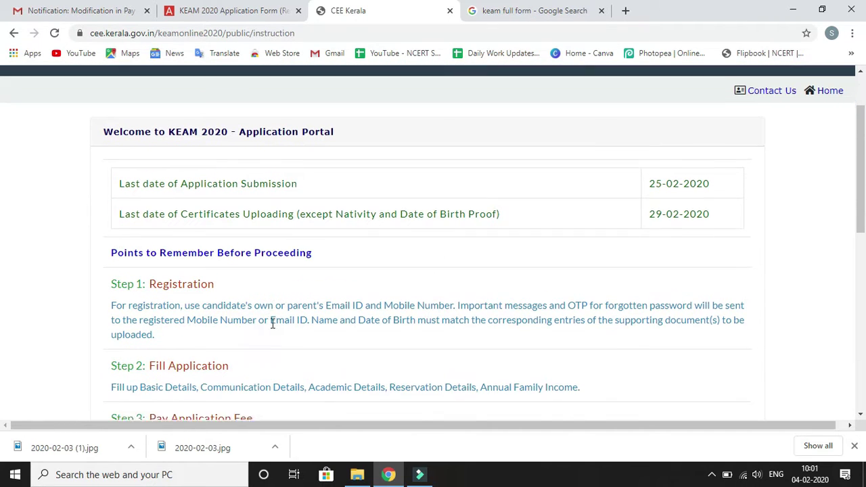
{"action": "scroll", "coordinate": [166, 267], "scroll_direction": "down", "scroll_amount": 1}
{"action": "scroll", "coordinate": [129, 277], "scroll_direction": "down", "scroll_amount": 1}
{"action": "scroll", "coordinate": [130, 297], "scroll_direction": "down", "scroll_amount": 3}
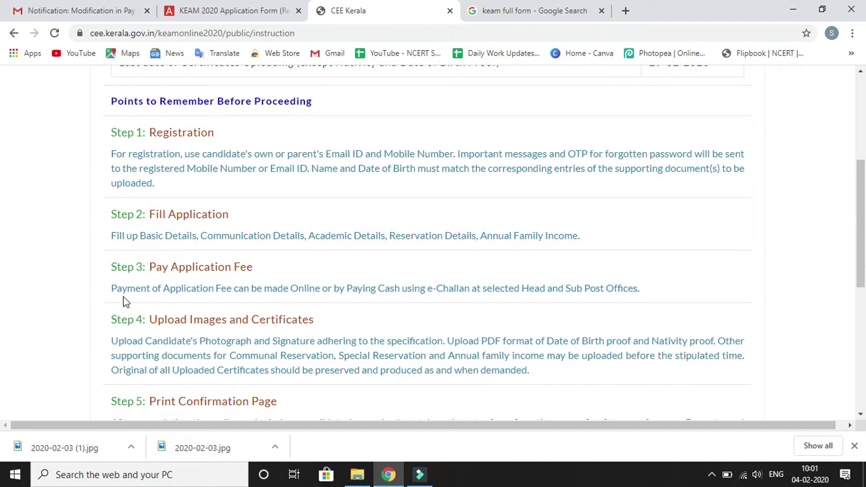
{"action": "scroll", "coordinate": [247, 285], "scroll_direction": "down", "scroll_amount": 2}
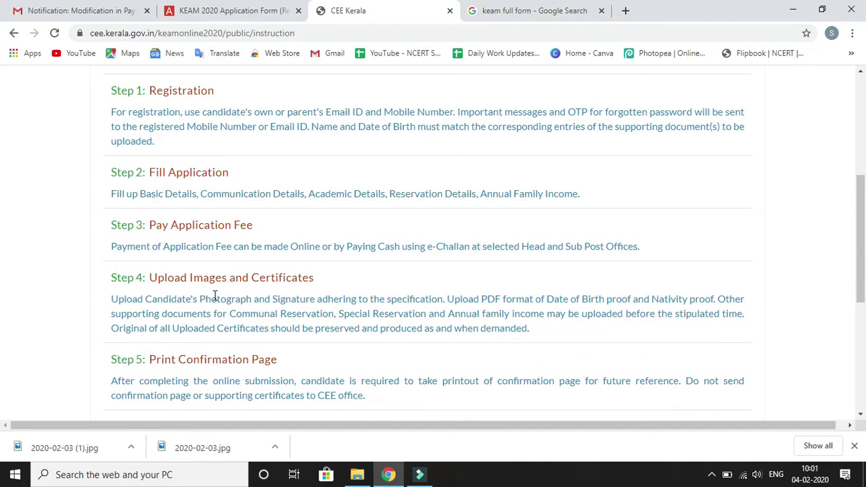
{"action": "scroll", "coordinate": [275, 305], "scroll_direction": "down", "scroll_amount": 2}
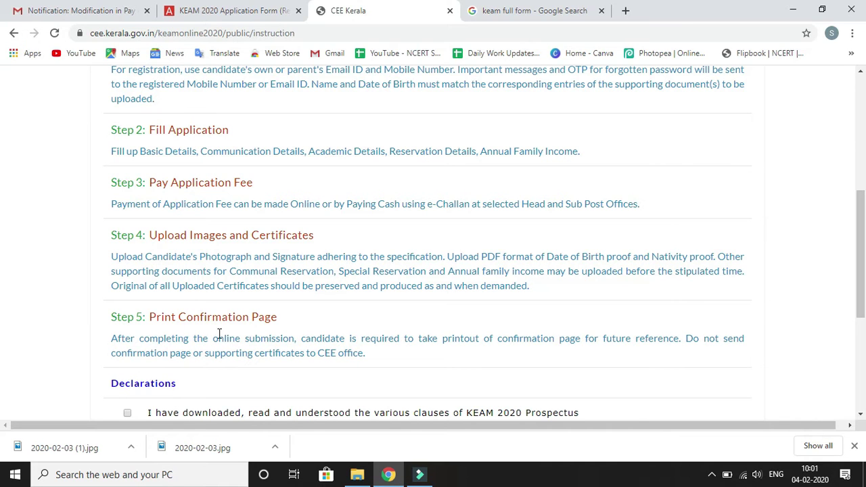
{"action": "scroll", "coordinate": [217, 335], "scroll_direction": "down", "scroll_amount": 3}
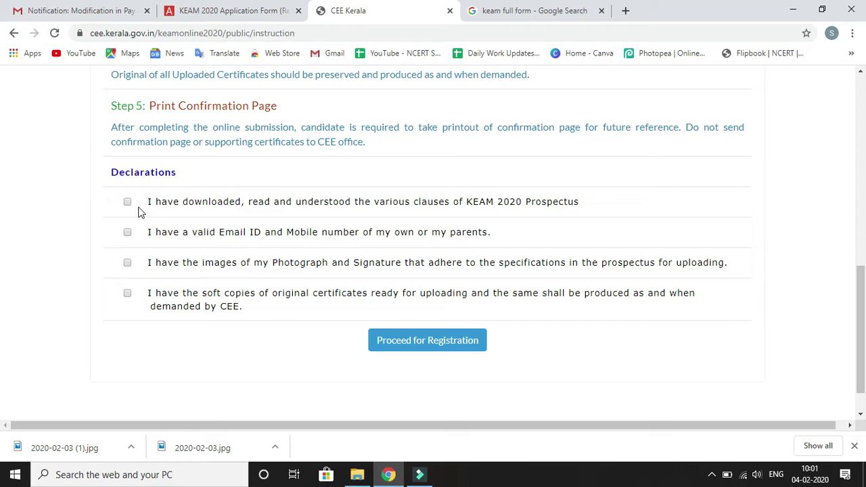
{"action": "left_click", "coordinate": [127, 201]}
{"action": "left_click", "coordinate": [128, 233]}
{"action": "left_click", "coordinate": [127, 263]}
{"action": "left_click", "coordinate": [127, 293]}
{"action": "left_click", "coordinate": [399, 344]}
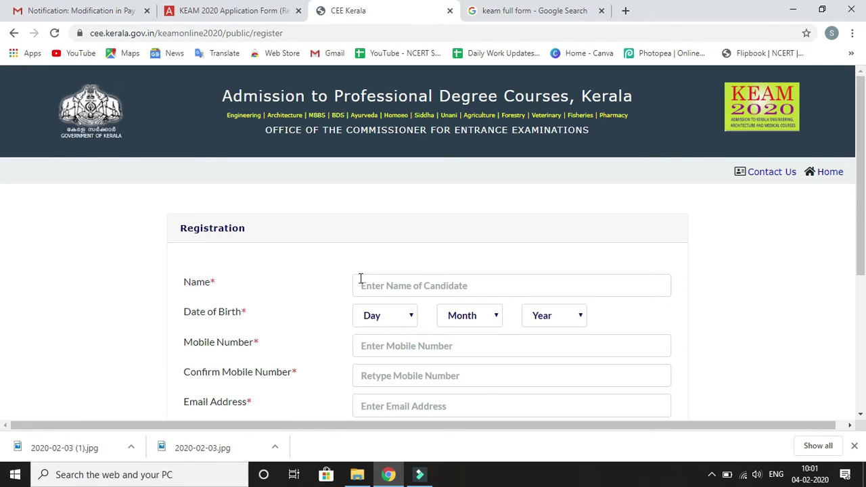
- Enter the candidate's full name and set the date of birth to 03 June 1997
{"action": "scroll", "coordinate": [123, 290], "scroll_direction": "down", "scroll_amount": 1}
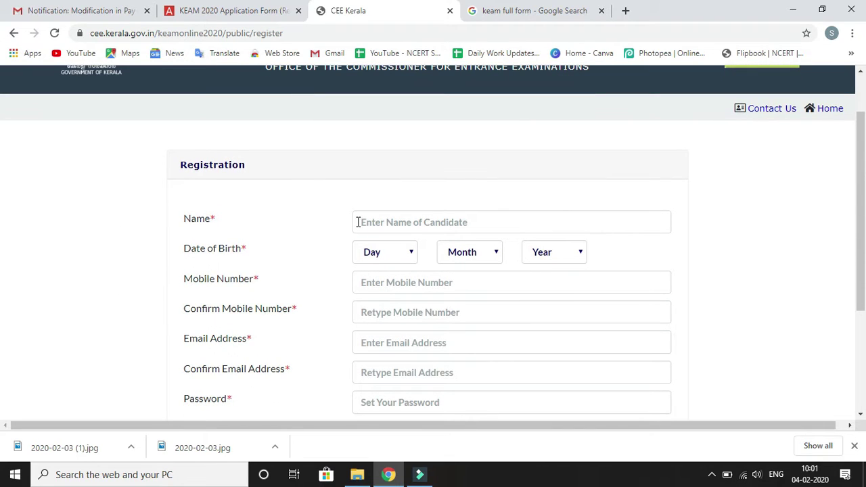
{"action": "left_click", "coordinate": [405, 226]}
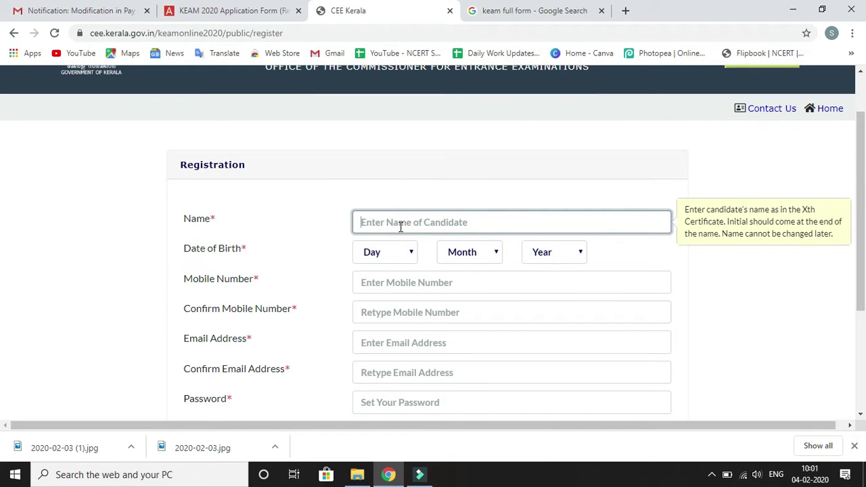
{"action": "left_click", "coordinate": [413, 253]}
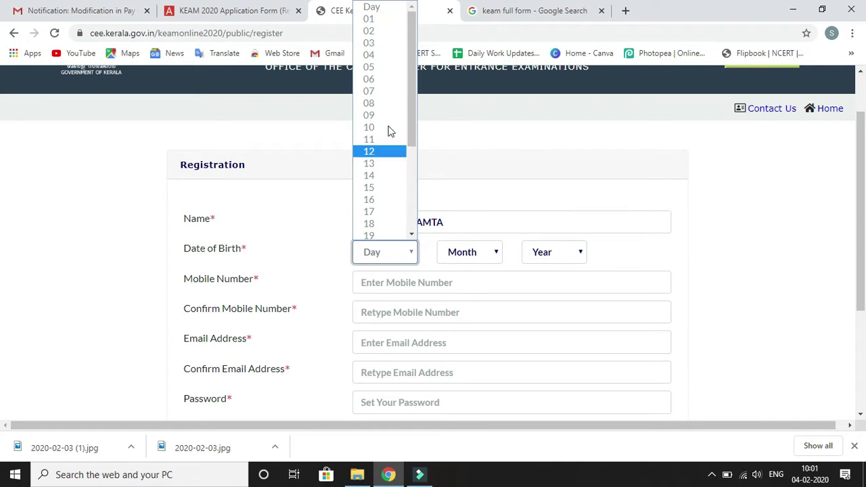
{"action": "left_click", "coordinate": [385, 43]}
{"action": "left_click", "coordinate": [482, 253]}
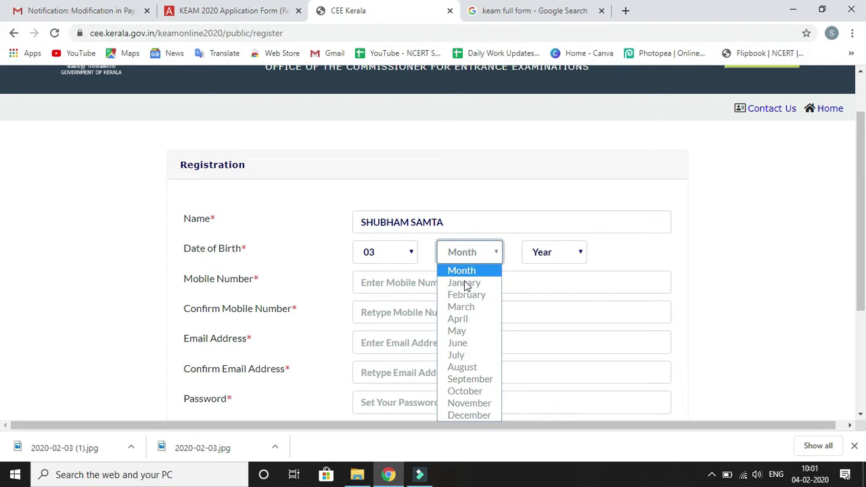
{"action": "left_click", "coordinate": [469, 344]}
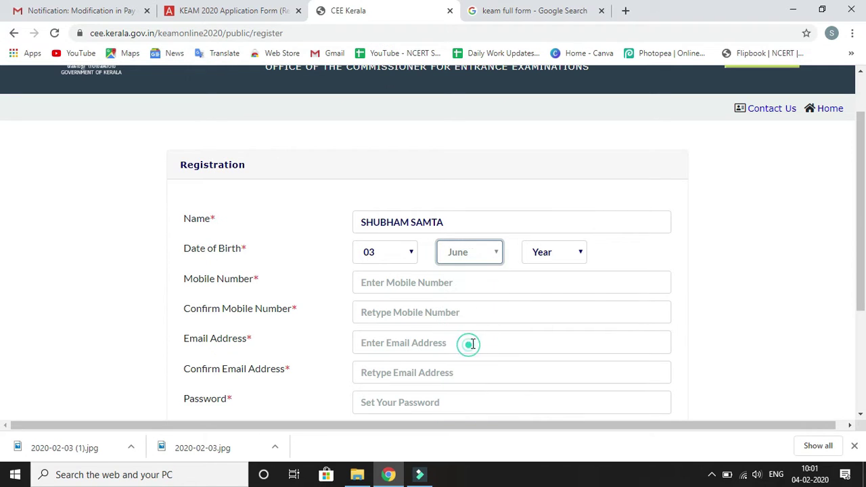
{"action": "left_click", "coordinate": [568, 250]}
{"action": "scroll", "coordinate": [556, 40], "scroll_direction": "up", "scroll_amount": 1}
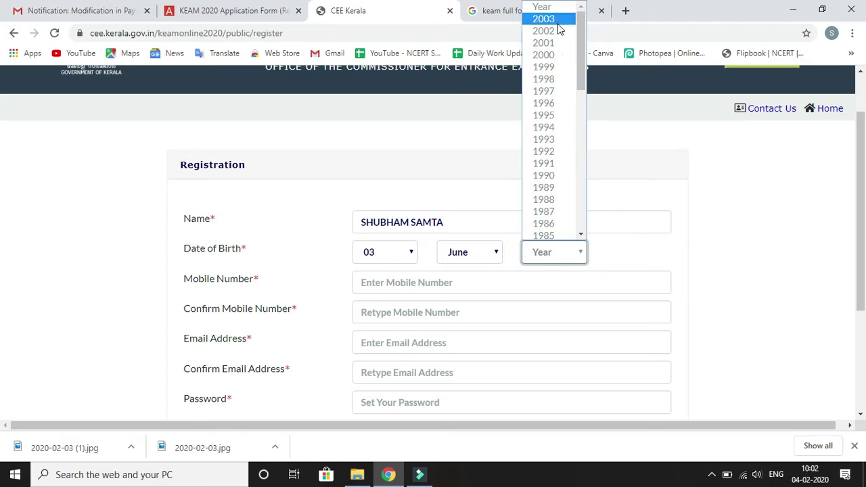
{"action": "left_click", "coordinate": [559, 92]}
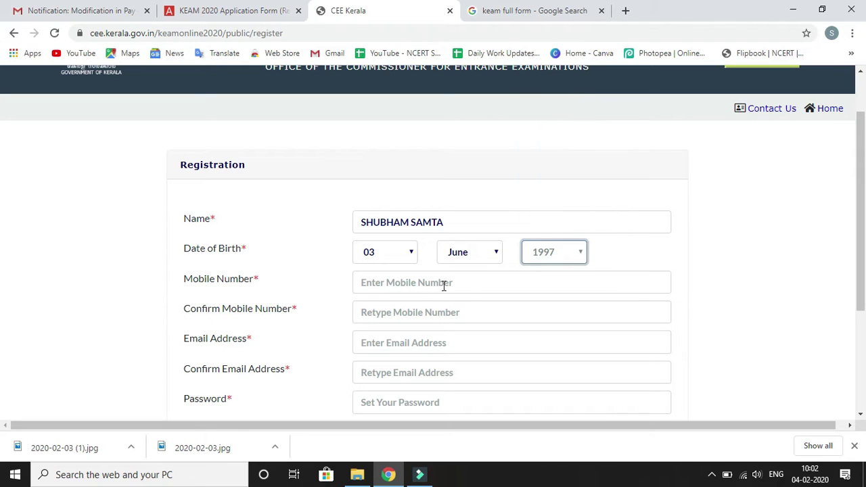
- Enter and confirm the candidate's mobile number and e-mail address
{"action": "left_click", "coordinate": [449, 284]}
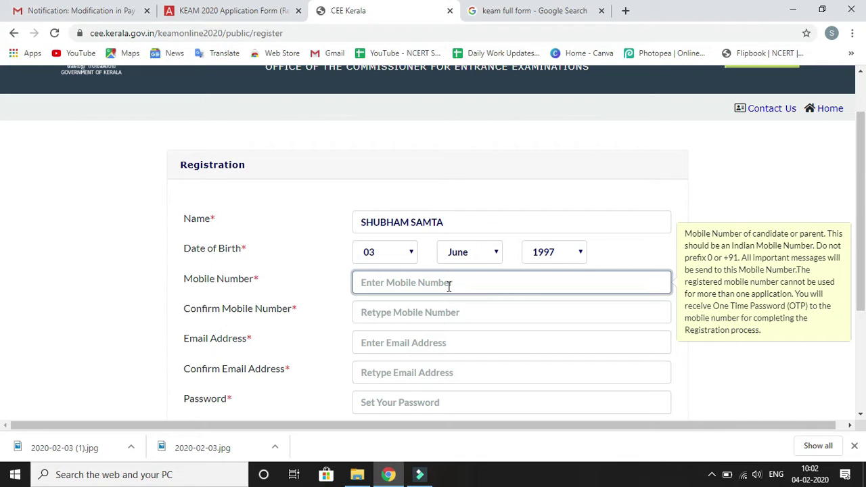
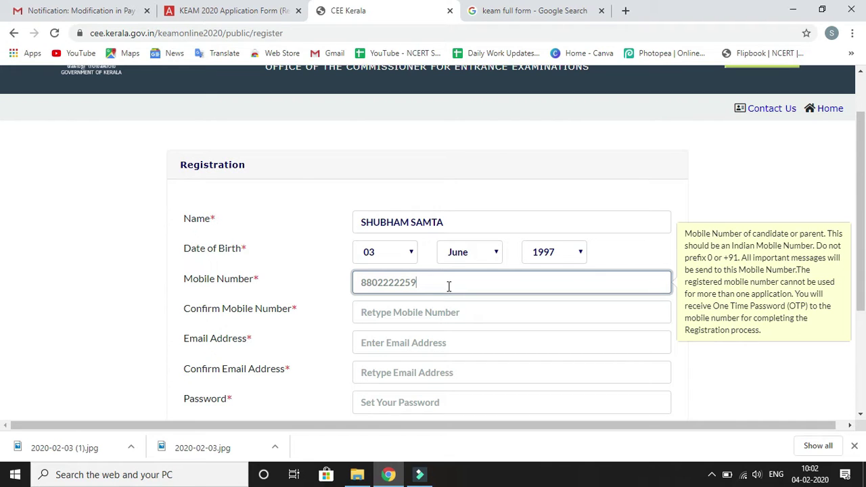
{"action": "key", "text": "Tab"}
{"action": "key", "text": "Tab"}
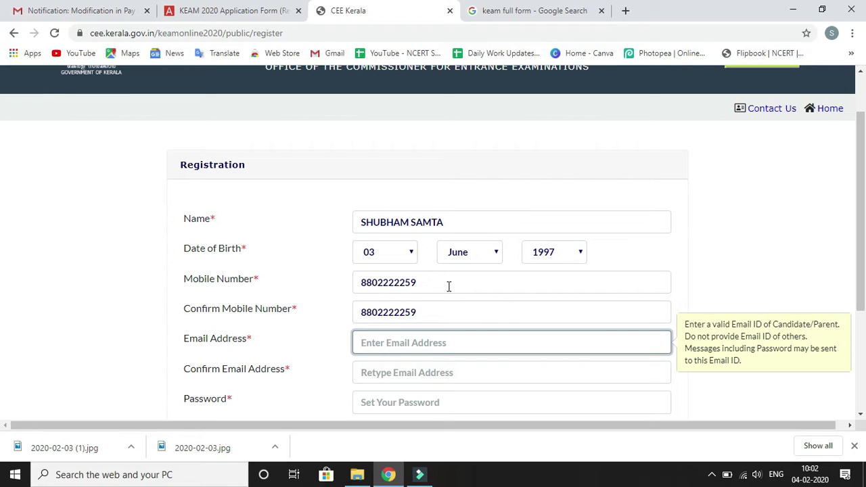
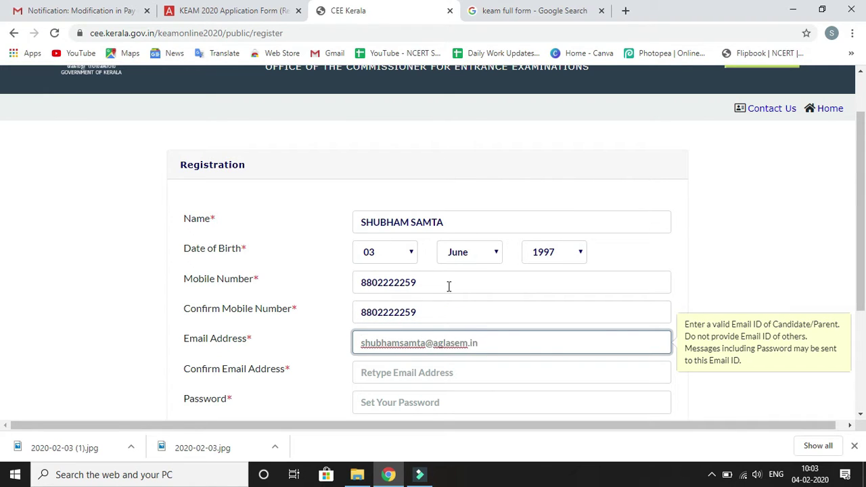
{"action": "key", "text": "Tab"}
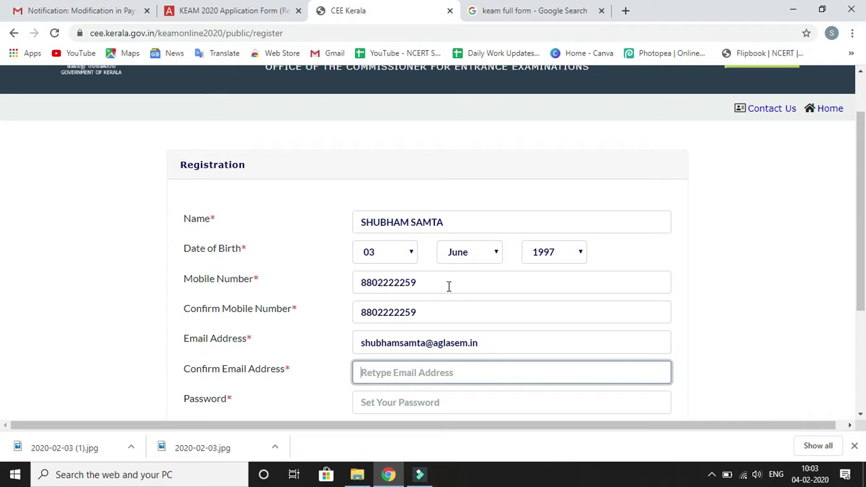
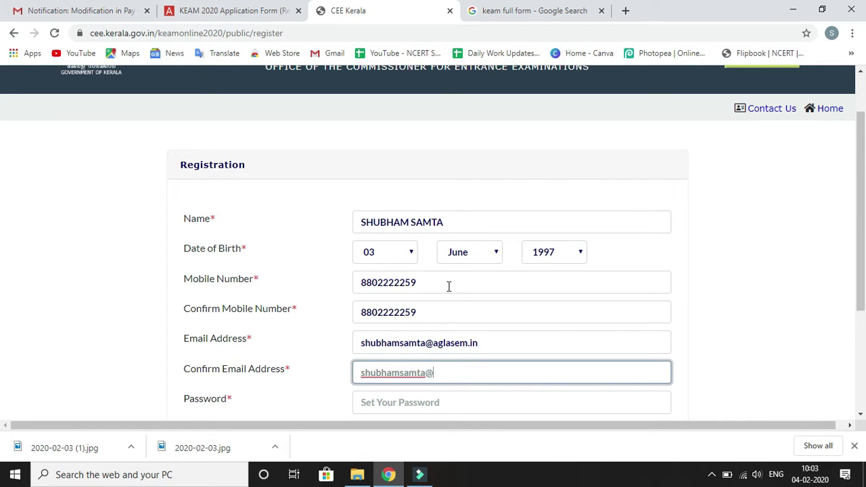
{"action": "key", "text": "Tab"}
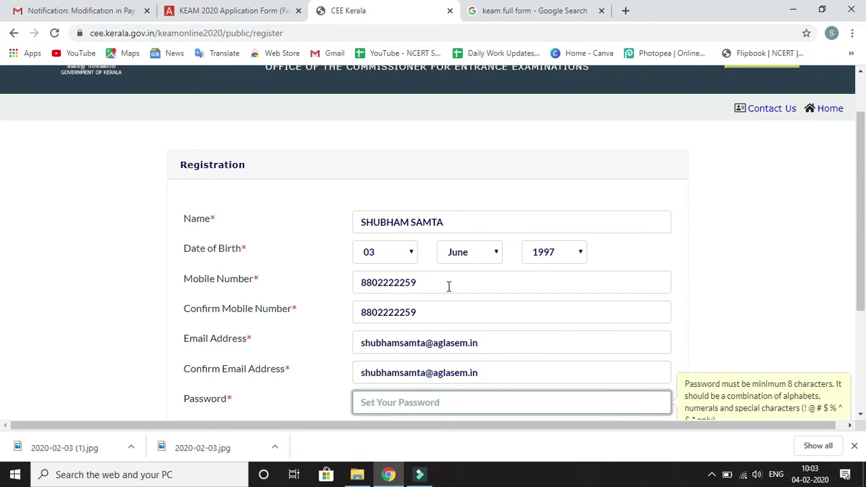
- Type the account password in both Password and Confirm Password
{"action": "scroll", "coordinate": [659, 274], "scroll_direction": "down", "scroll_amount": 1}
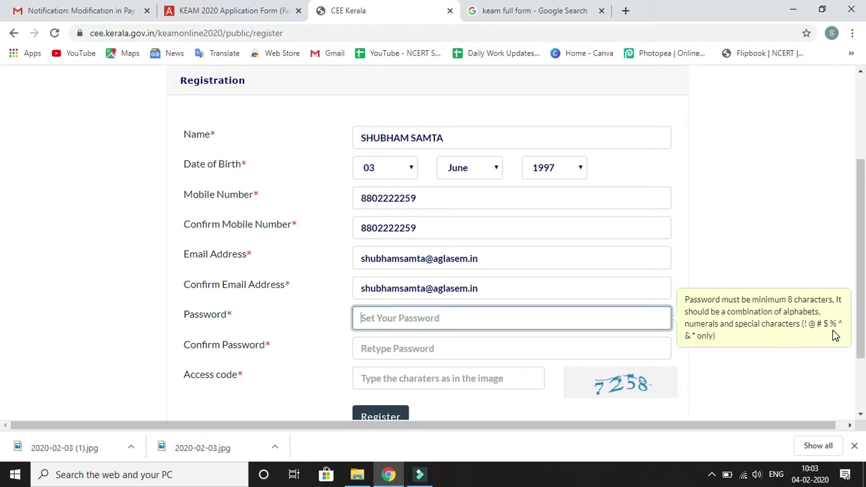
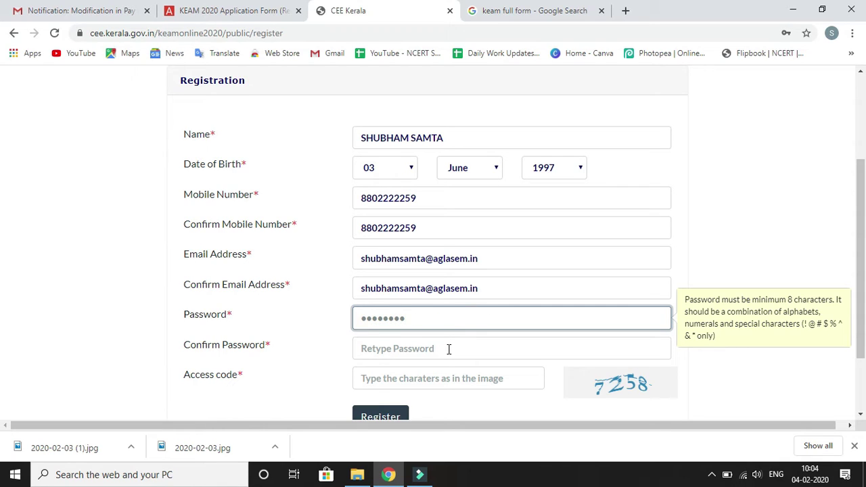
{"action": "left_click", "coordinate": [448, 349]}
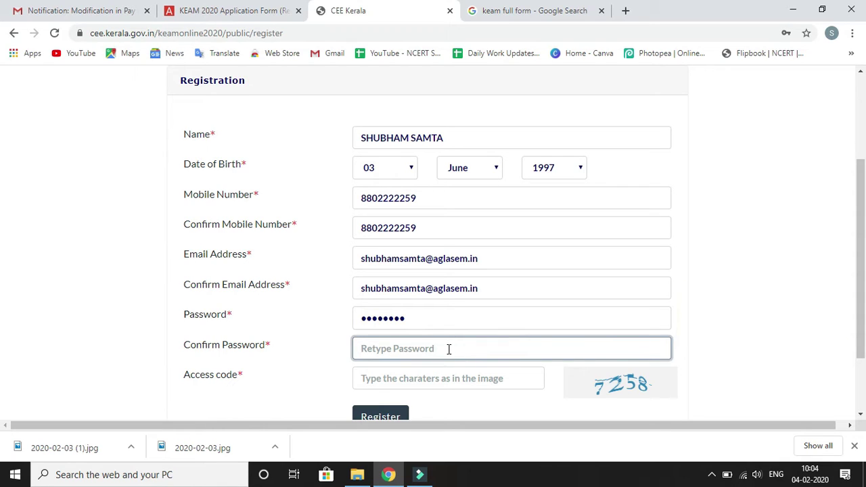
- Enter the access code shown in the image and submit the registration
{"action": "left_click", "coordinate": [476, 385]}
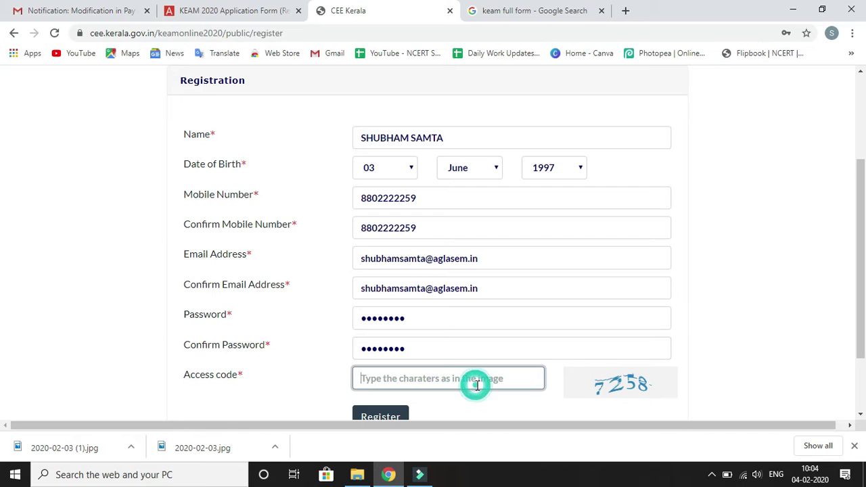
{"action": "type", "text": "7258"}
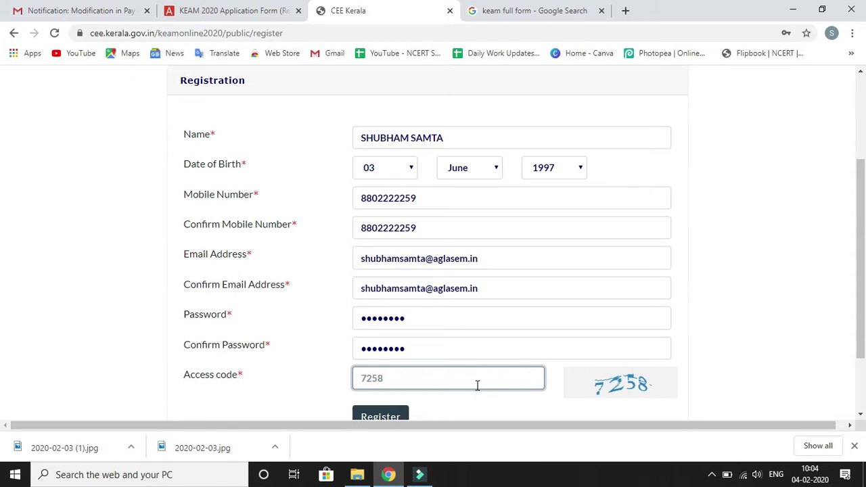
{"action": "scroll", "coordinate": [474, 385], "scroll_direction": "down", "scroll_amount": 1}
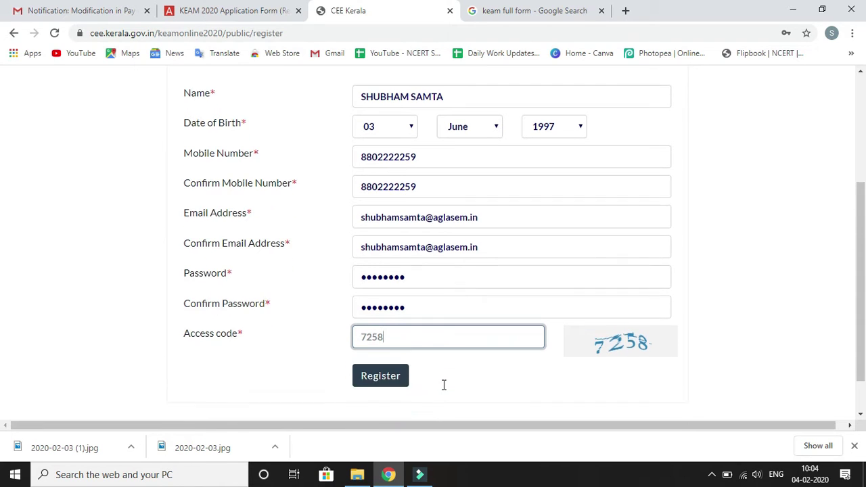
{"action": "left_click", "coordinate": [381, 375]}
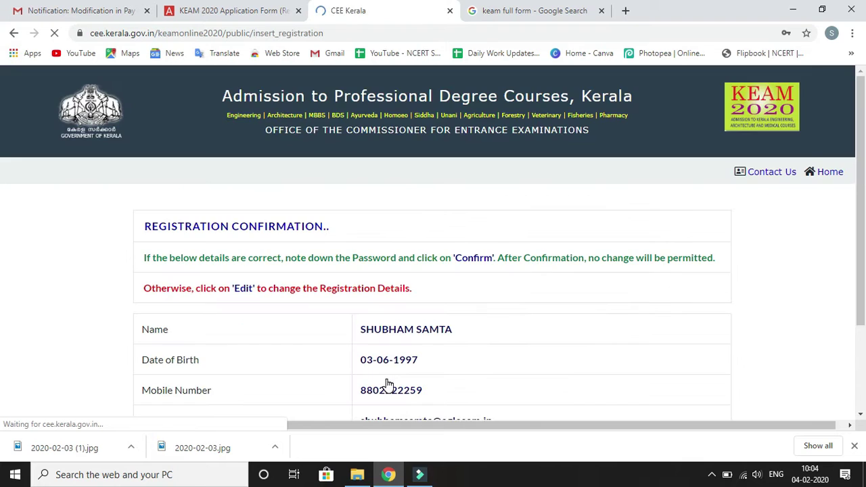
- Decline Chrome's password saving, confirm the registration details and accept the no-changes warning
{"action": "scroll", "coordinate": [599, 377], "scroll_direction": "down", "scroll_amount": 1}
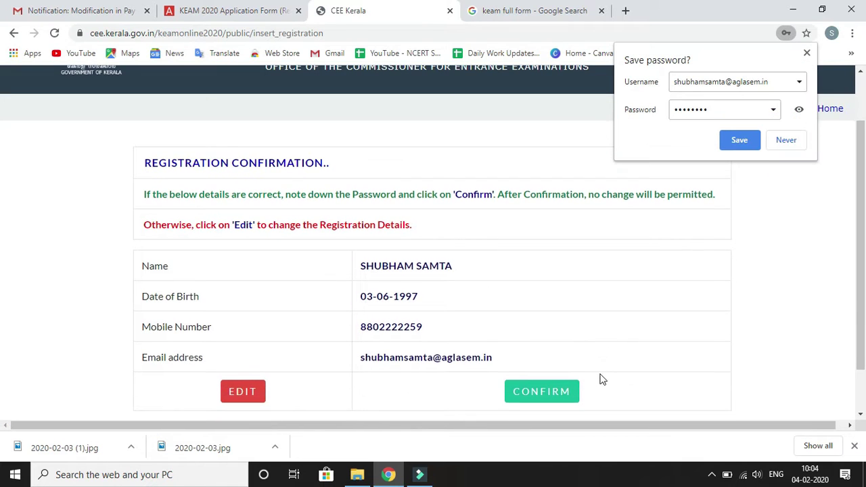
{"action": "left_click", "coordinate": [796, 145]}
{"action": "scroll", "coordinate": [585, 345], "scroll_direction": "down", "scroll_amount": 1}
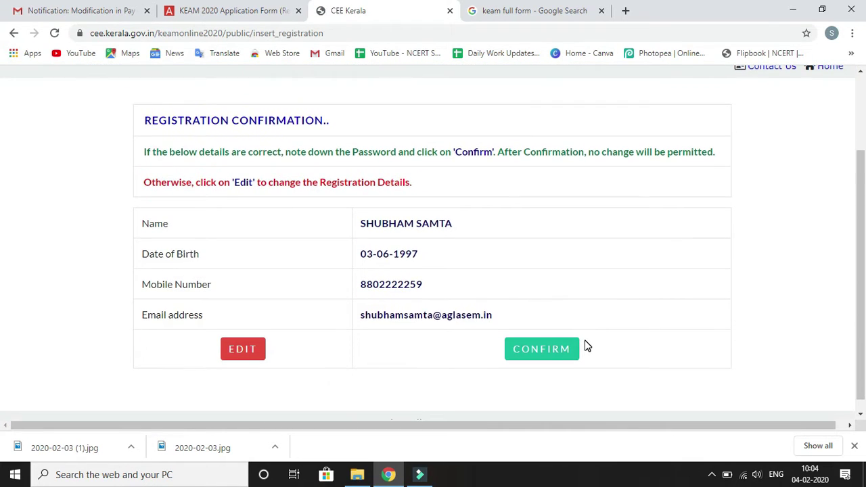
{"action": "left_click", "coordinate": [532, 349]}
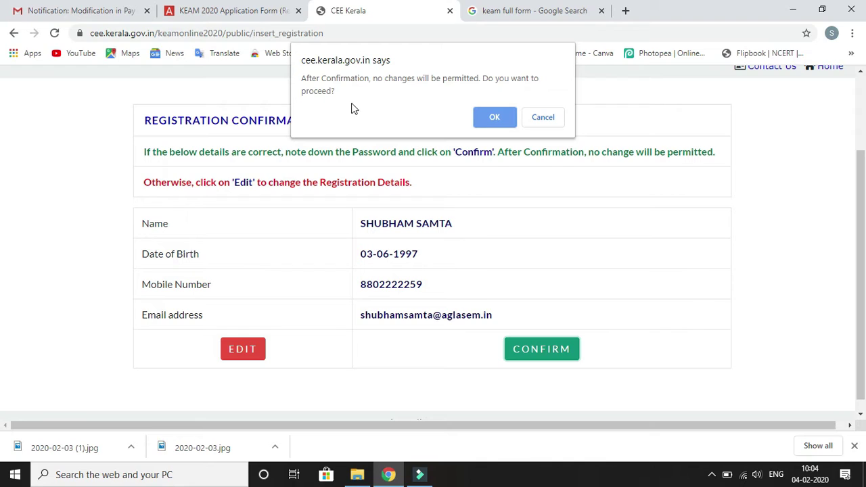
{"action": "left_click", "coordinate": [494, 118]}
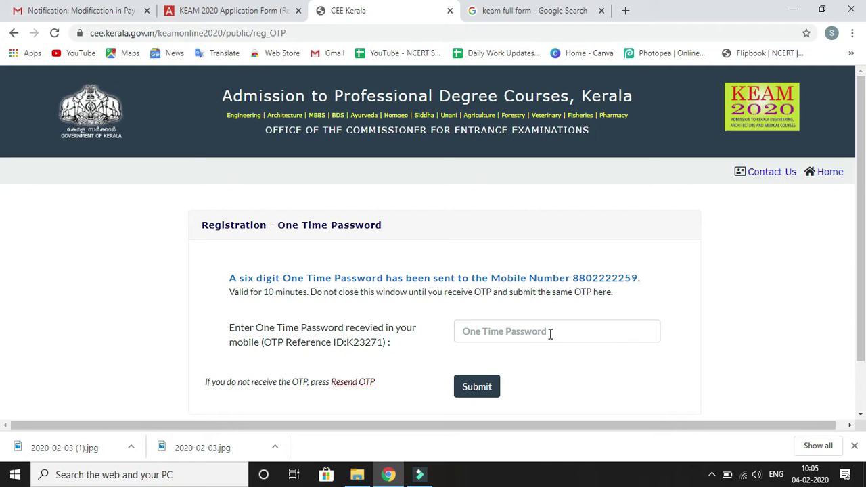
- Submit the received one-time password, then proceed to fill the application
{"action": "left_click", "coordinate": [550, 332]}
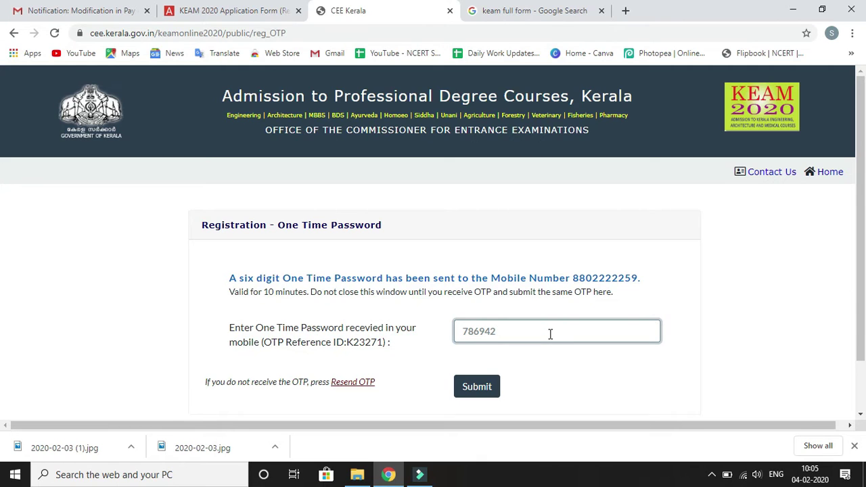
{"action": "left_click", "coordinate": [478, 386]}
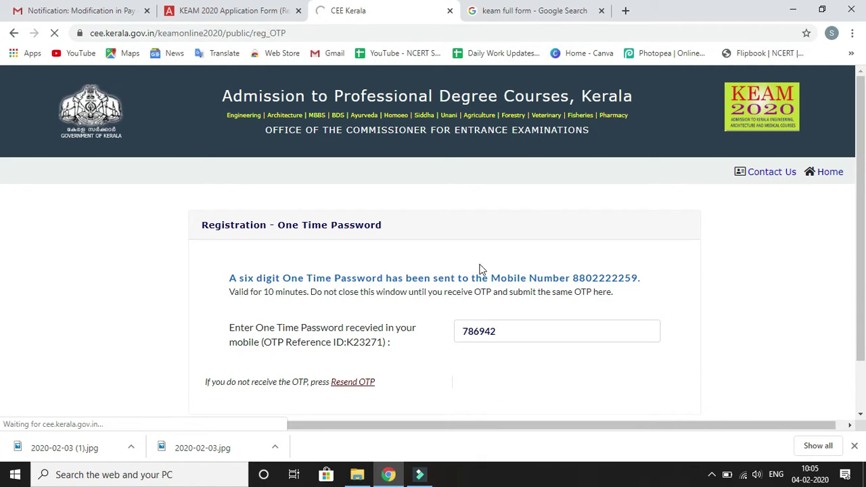
{"action": "scroll", "coordinate": [476, 294], "scroll_direction": "down", "scroll_amount": 2}
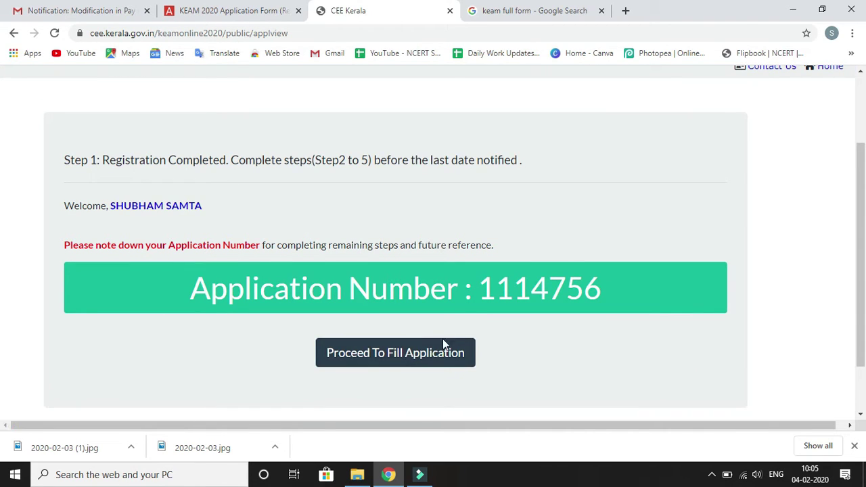
{"action": "left_click", "coordinate": [405, 357]}
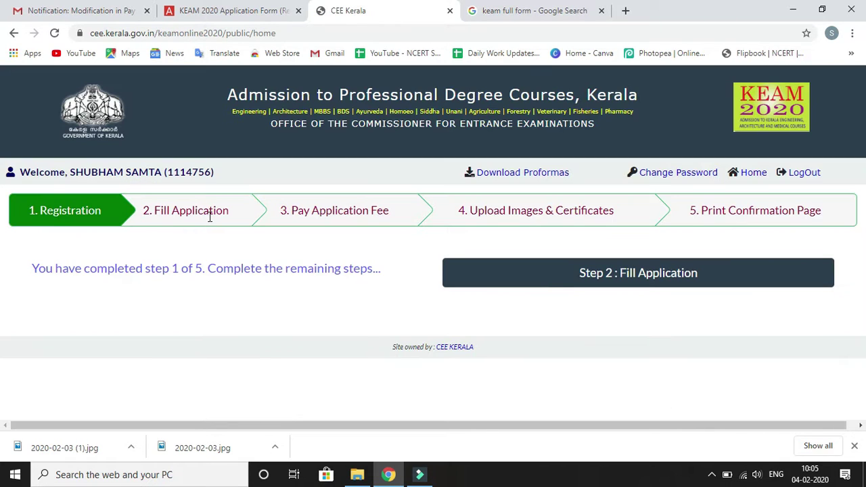
- In Step 2's course details, tick Engineering Courses and pick New Delhi as examination centre
{"action": "left_click", "coordinate": [603, 282]}
{"action": "scroll", "coordinate": [477, 314], "scroll_direction": "down", "scroll_amount": 2}
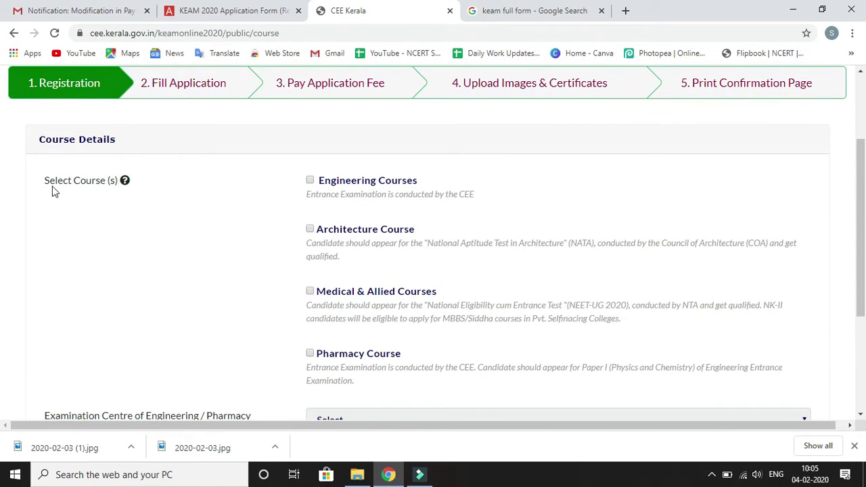
{"action": "left_click", "coordinate": [310, 181]}
{"action": "scroll", "coordinate": [507, 298], "scroll_direction": "down", "scroll_amount": 1}
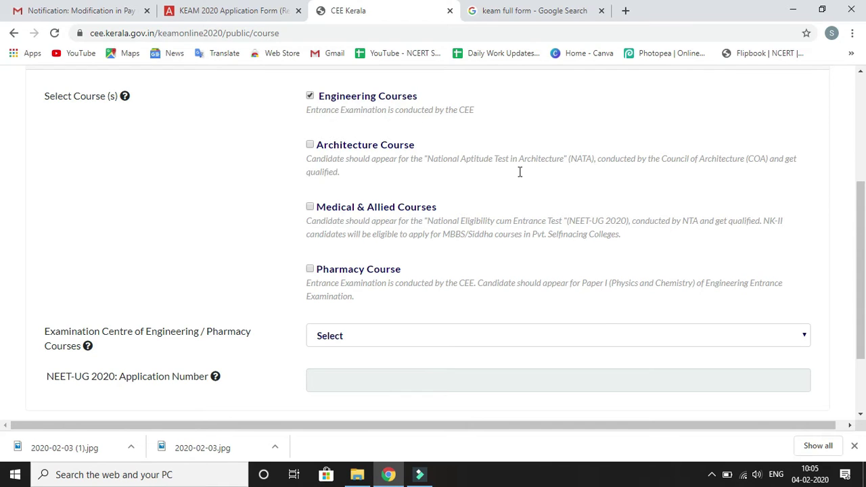
{"action": "left_click", "coordinate": [705, 337]}
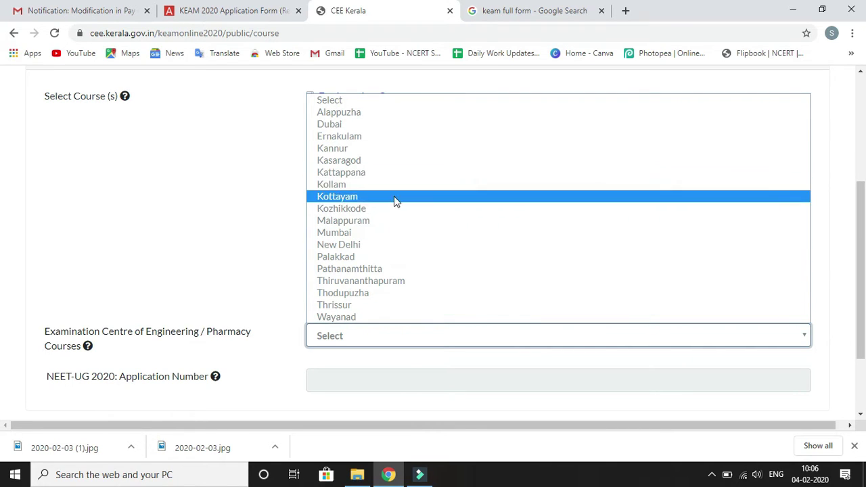
{"action": "left_click", "coordinate": [393, 244]}
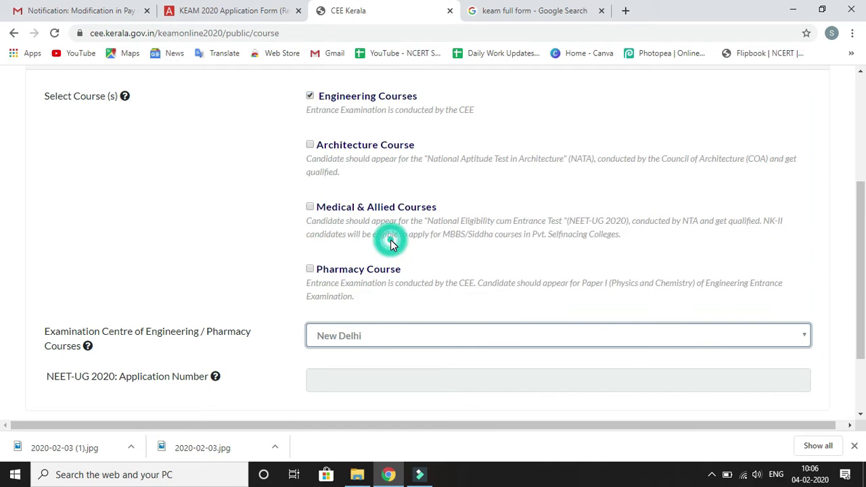
{"action": "scroll", "coordinate": [763, 376], "scroll_direction": "down", "scroll_amount": 1}
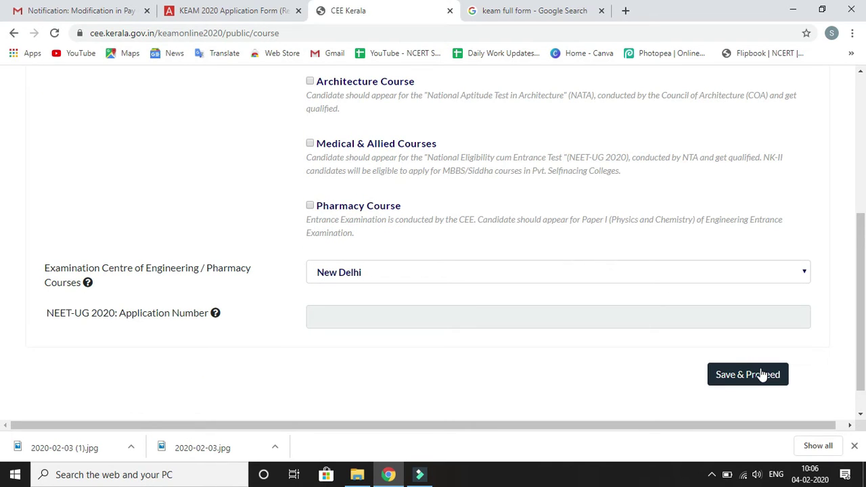
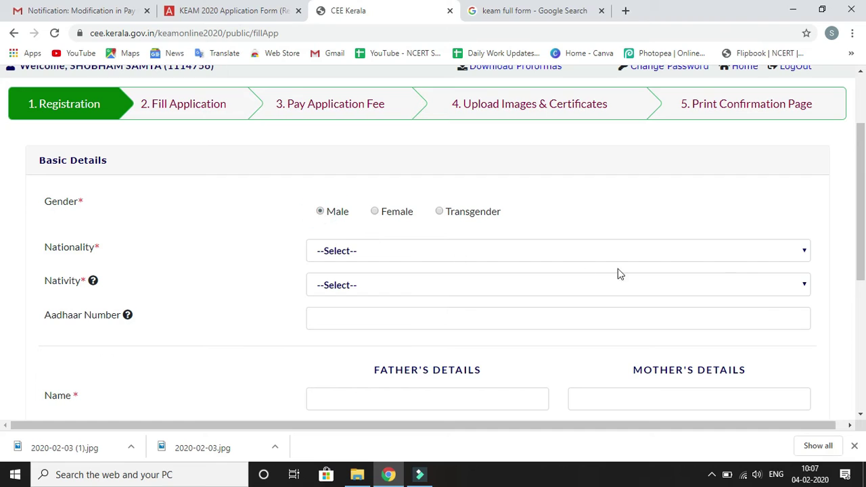
- Set nationality to Indian and nativity to Non-Keralite I(NK-I)
{"action": "left_click", "coordinate": [741, 261]}
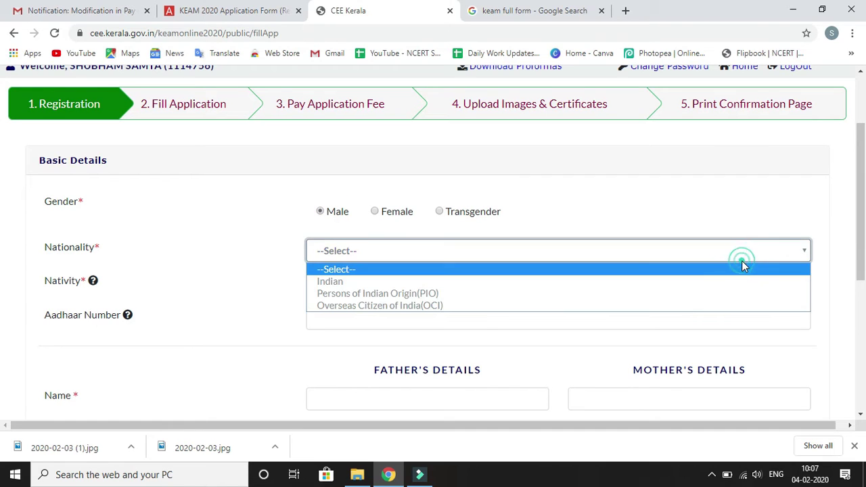
{"action": "left_click", "coordinate": [599, 282]}
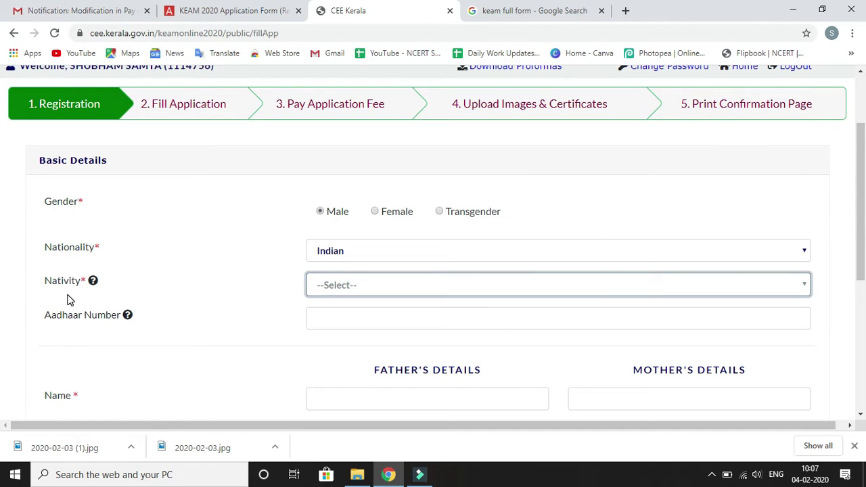
{"action": "left_click", "coordinate": [382, 287]}
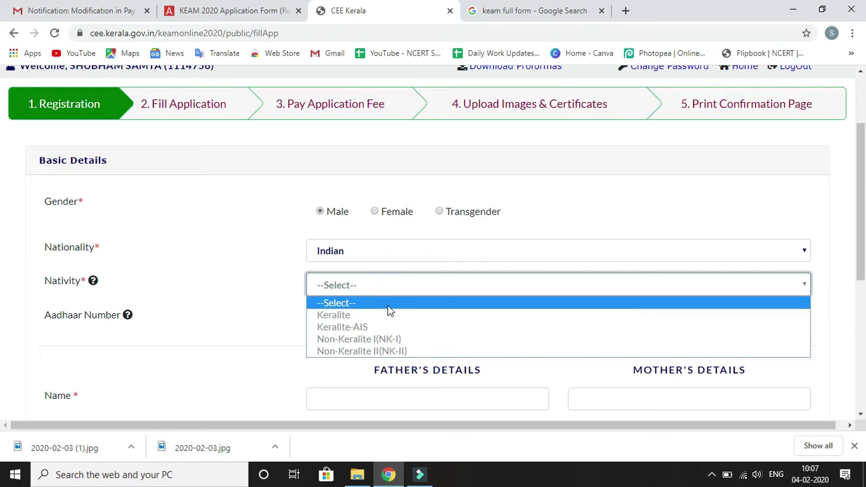
{"action": "left_click", "coordinate": [403, 342]}
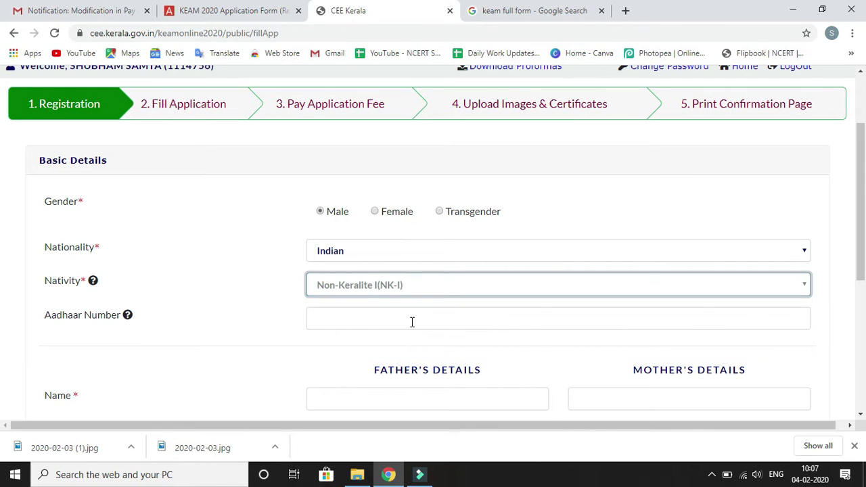
- Enter the applicant's Aadhaar number
{"action": "left_click", "coordinate": [412, 322]}
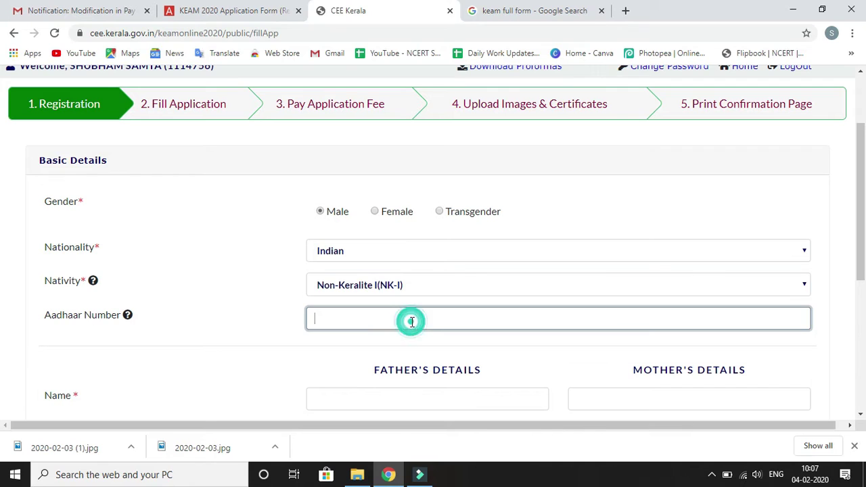
{"action": "scroll", "coordinate": [419, 320], "scroll_direction": "down", "scroll_amount": 1}
{"action": "left_click", "coordinate": [419, 320]}
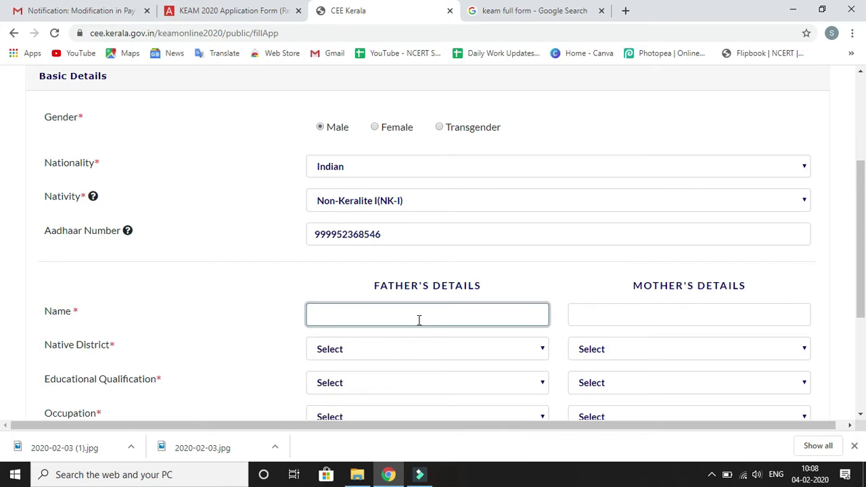
- Enter both parents' names and set native districts to Thiruvananthapuram (father) and Kollam (mother)
{"action": "type", "text": "BABU"}
{"action": "key", "text": "Tab"}
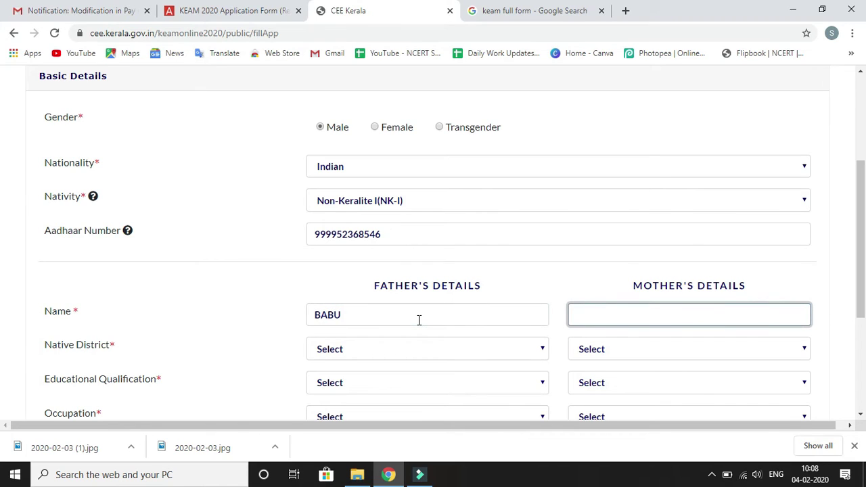
{"action": "type", "text": "HEENA"}
{"action": "left_click", "coordinate": [425, 348]}
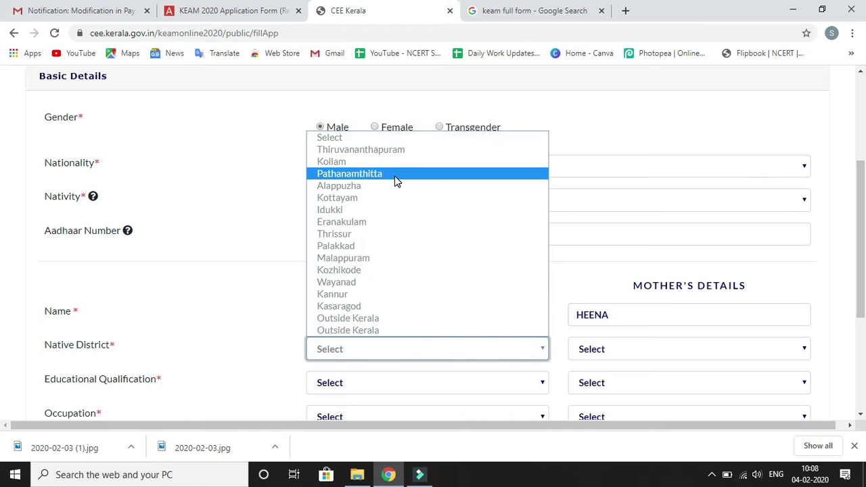
{"action": "left_click", "coordinate": [410, 152]}
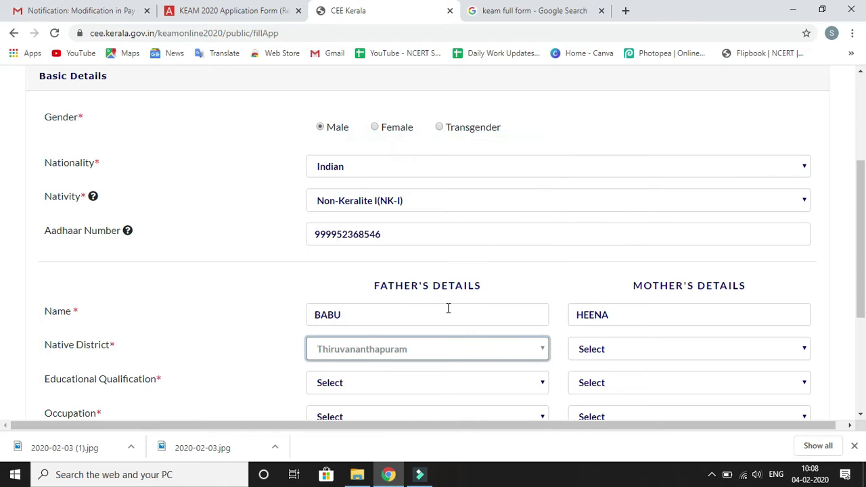
{"action": "left_click", "coordinate": [662, 352]}
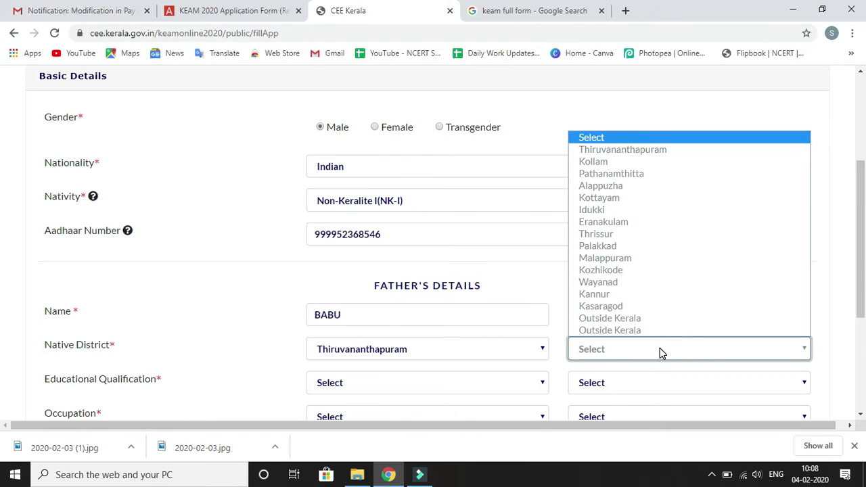
{"action": "left_click", "coordinate": [627, 164]}
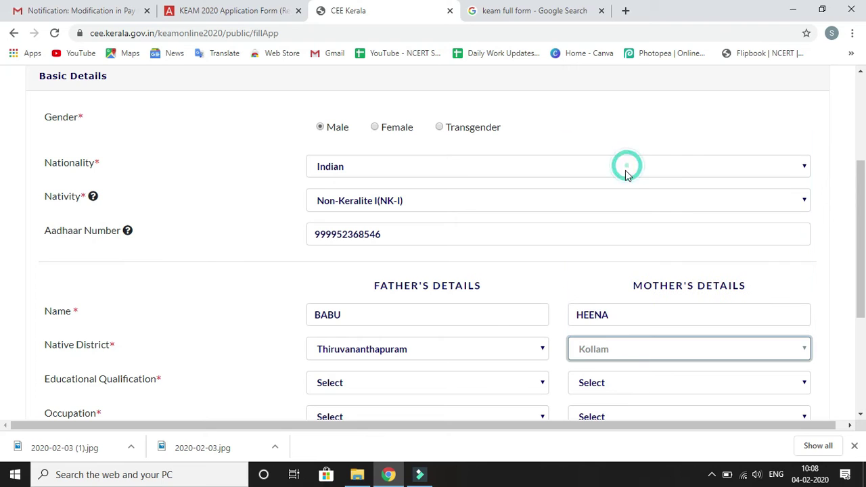
- Set both parents' qualification to Class X; father's occupation Others, mother's Not Employed
{"action": "scroll", "coordinate": [375, 388], "scroll_direction": "down", "scroll_amount": 3}
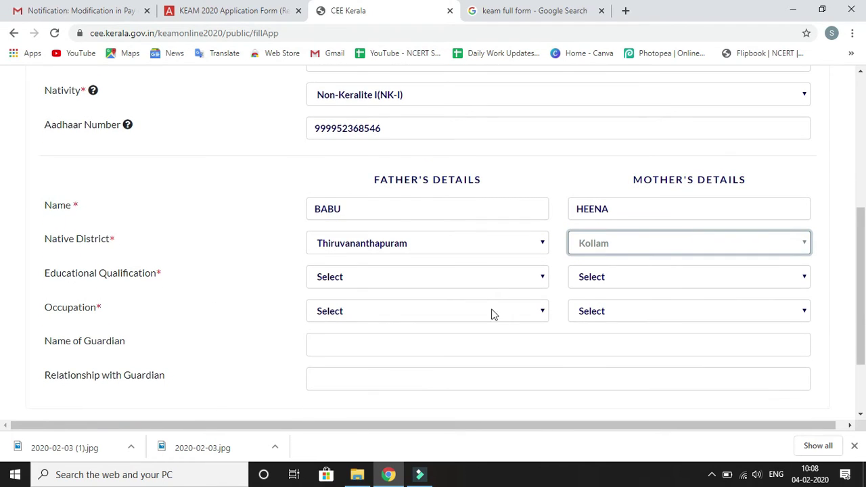
{"action": "left_click", "coordinate": [528, 278]}
{"action": "left_click", "coordinate": [490, 337]}
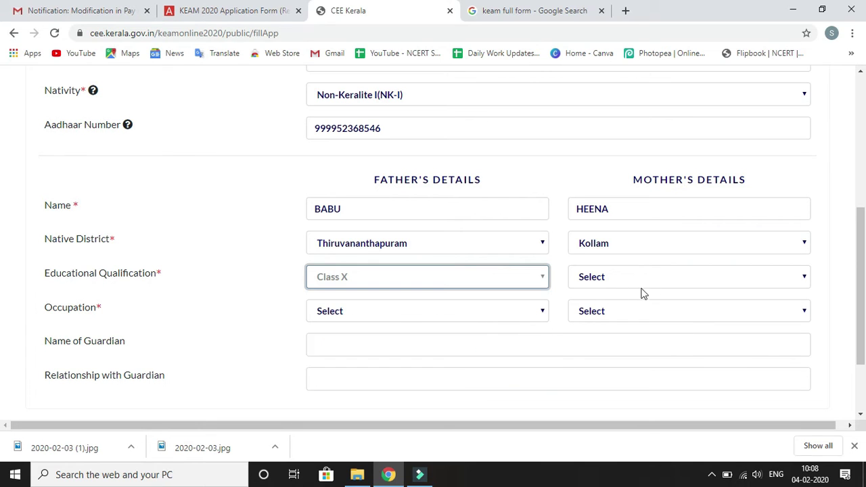
{"action": "left_click", "coordinate": [678, 278]}
{"action": "left_click", "coordinate": [658, 332]}
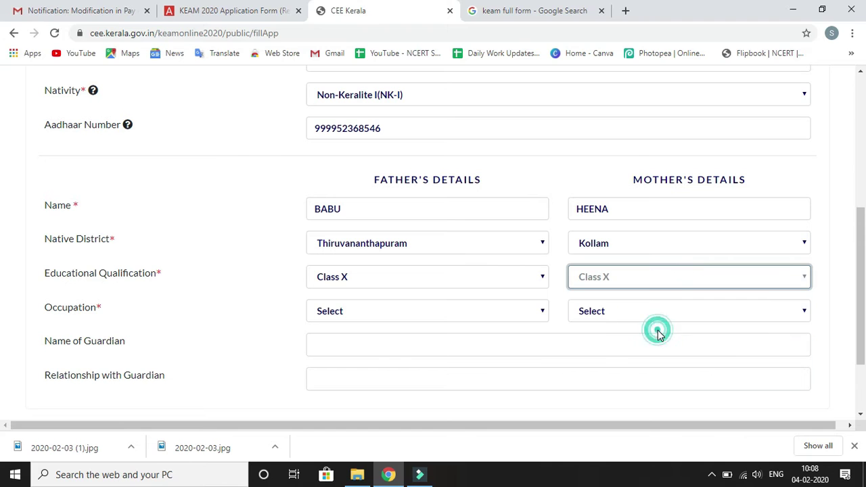
{"action": "left_click", "coordinate": [438, 315]}
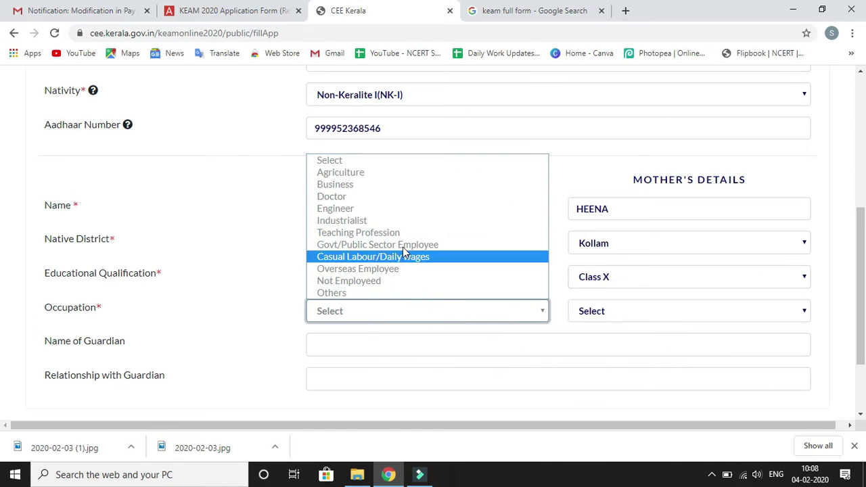
{"action": "left_click", "coordinate": [394, 293]}
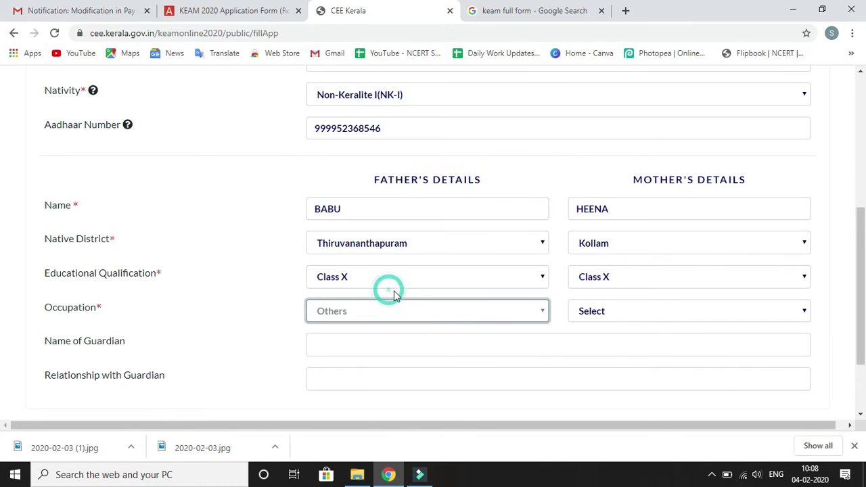
{"action": "left_click", "coordinate": [683, 312]}
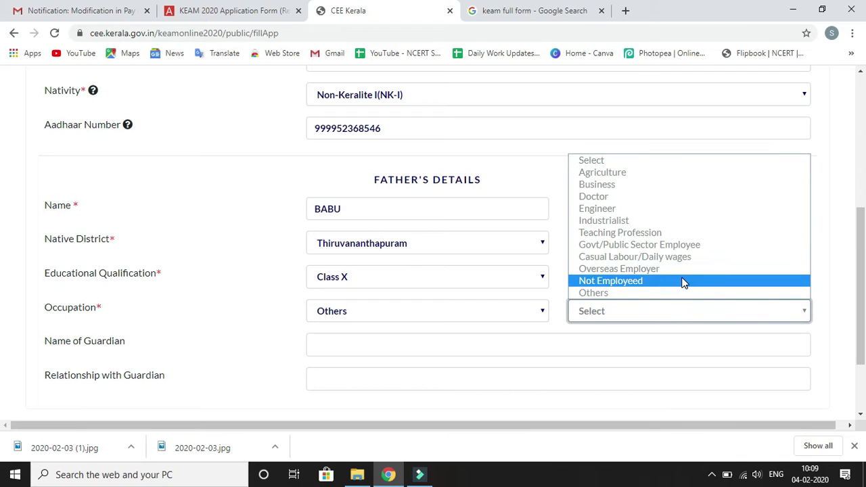
{"action": "left_click", "coordinate": [682, 281]}
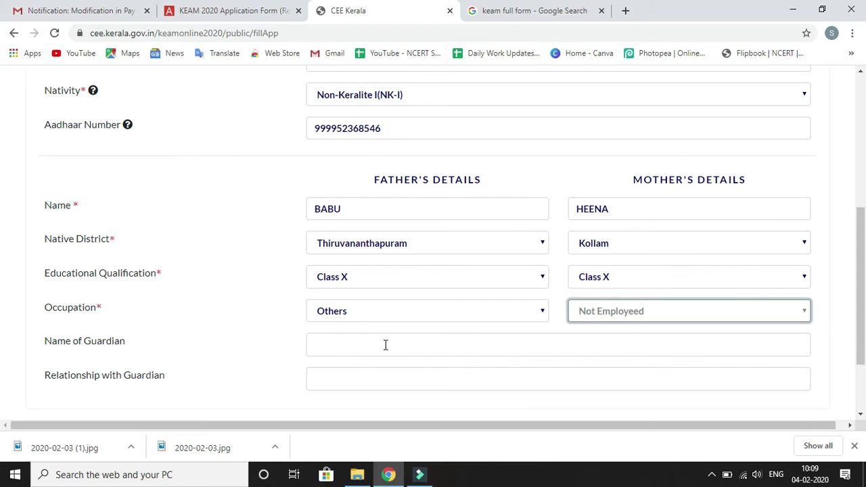
- Save the basic details and proceed to the communication details
{"action": "scroll", "coordinate": [385, 345], "scroll_direction": "down", "scroll_amount": 1}
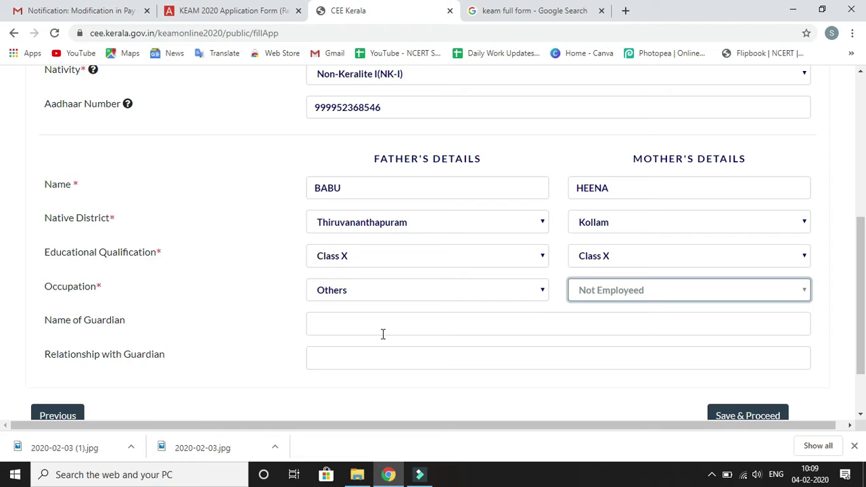
{"action": "scroll", "coordinate": [381, 335], "scroll_direction": "down", "scroll_amount": 1}
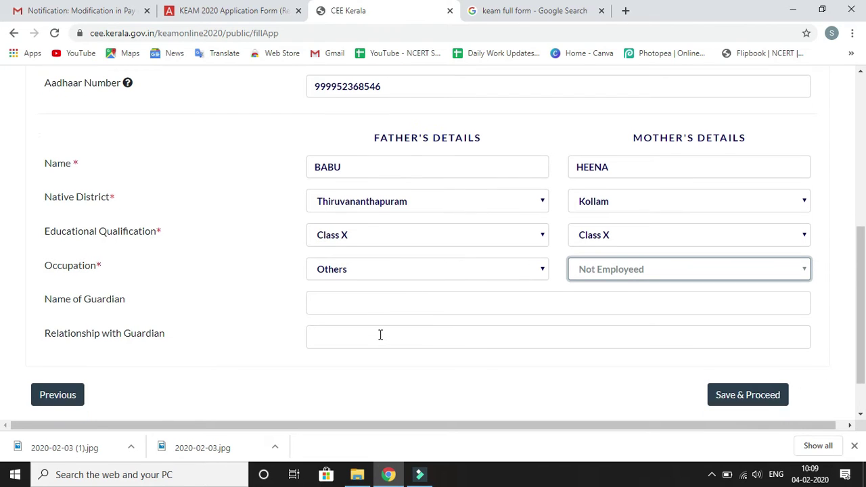
{"action": "scroll", "coordinate": [380, 335], "scroll_direction": "down", "scroll_amount": 2}
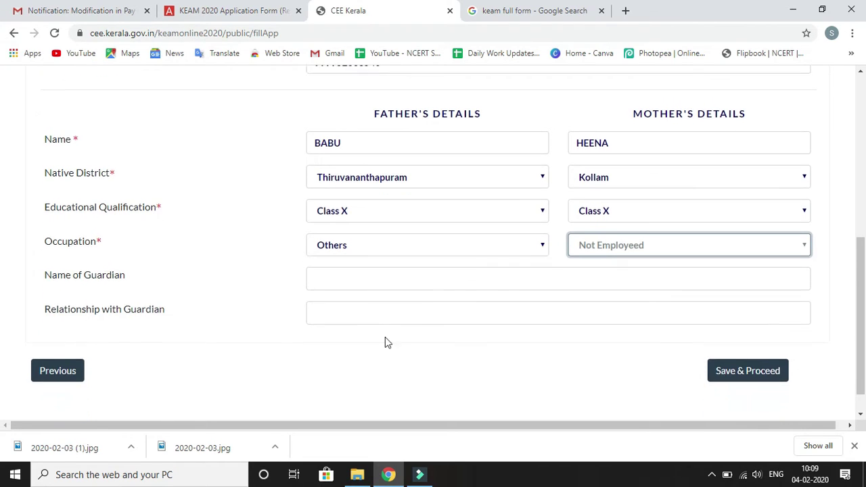
{"action": "left_click", "coordinate": [737, 358]}
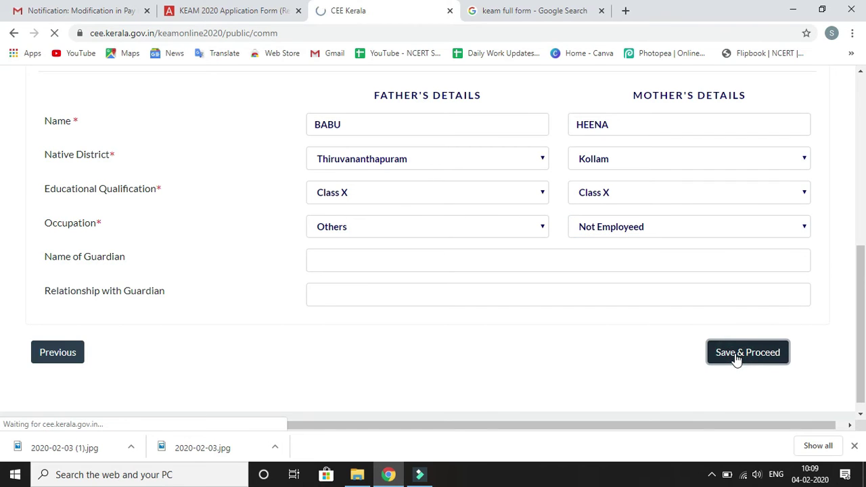
- Enter the applicant's alternative mobile number
{"action": "scroll", "coordinate": [269, 354], "scroll_direction": "down", "scroll_amount": 4}
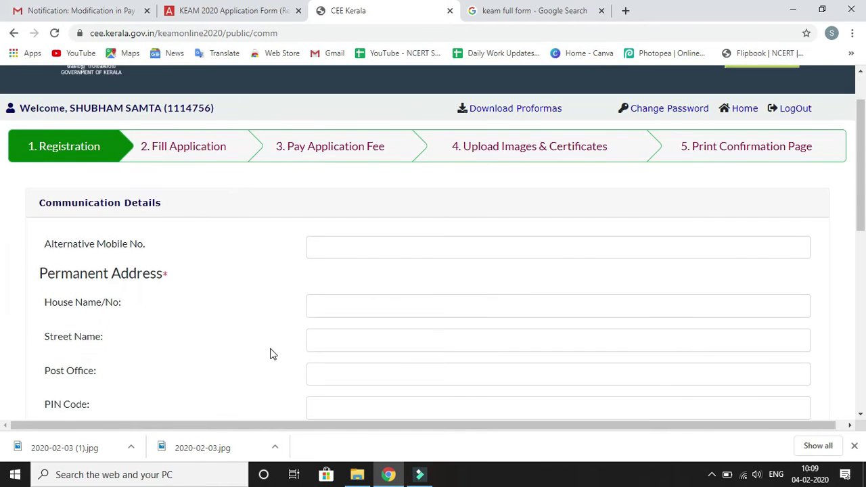
{"action": "scroll", "coordinate": [255, 285], "scroll_direction": "down", "scroll_amount": 1}
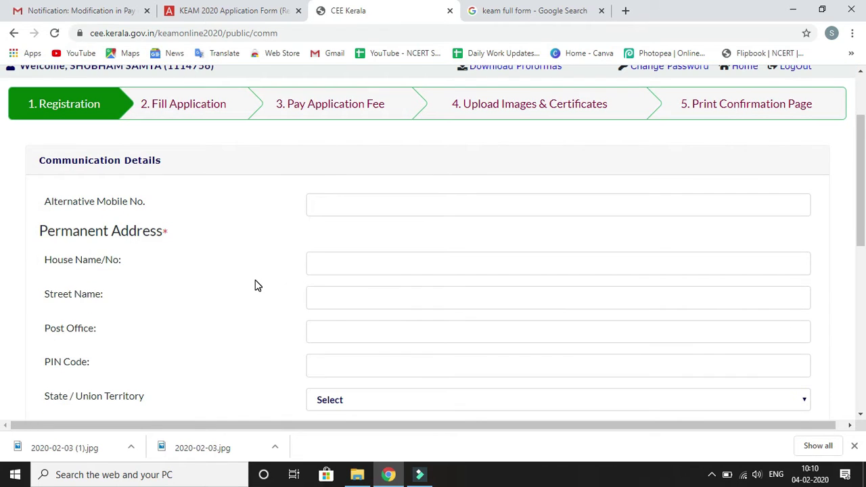
{"action": "left_click", "coordinate": [432, 207]}
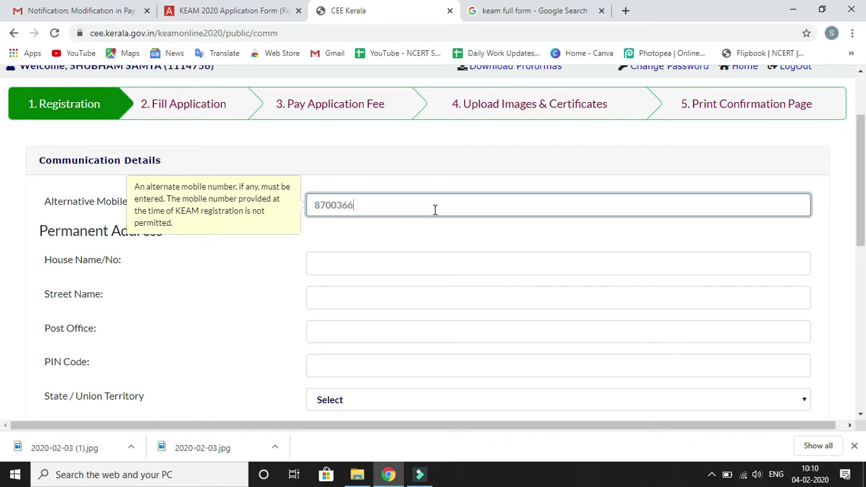
- Fill in the permanent address house name, street, post office and PIN code
{"action": "left_click", "coordinate": [413, 260]}
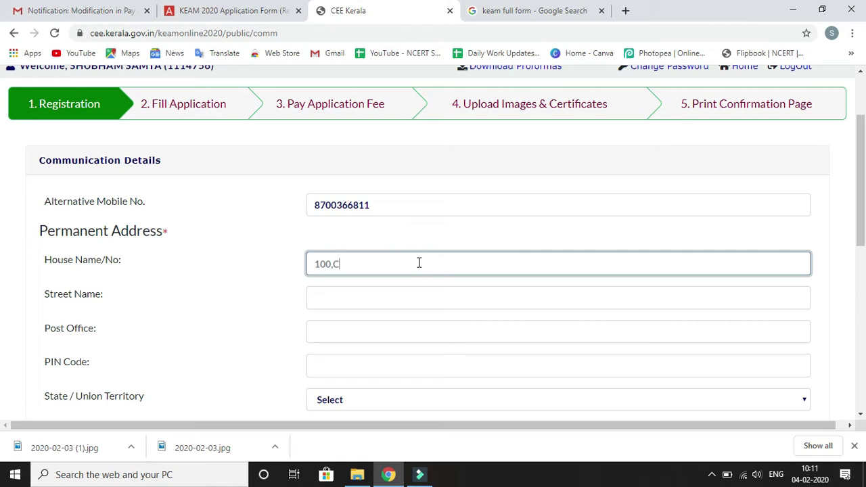
{"action": "left_click", "coordinate": [446, 295]}
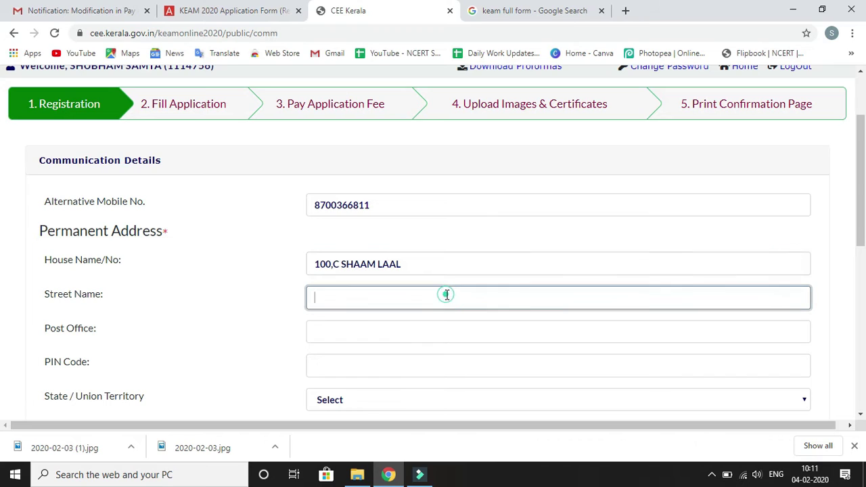
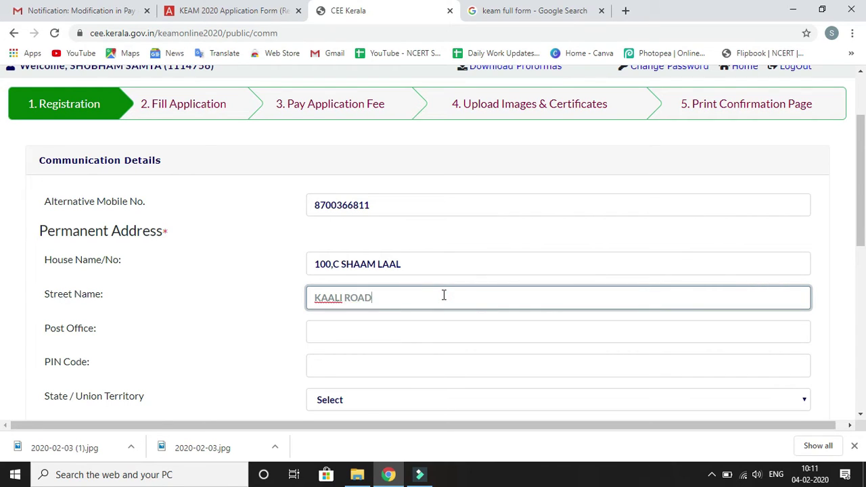
{"action": "left_click", "coordinate": [384, 335]}
{"action": "type", "text": "DIN KAR"}
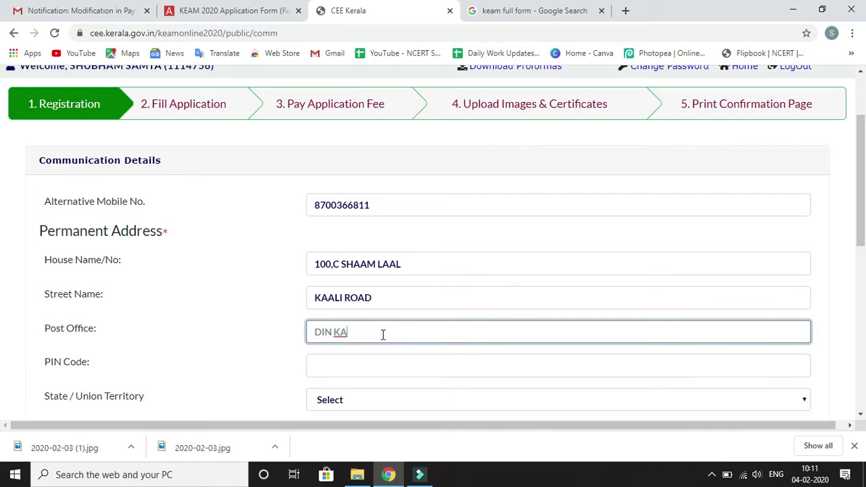
{"action": "left_click", "coordinate": [372, 365]}
{"action": "type", "text": "110087"}
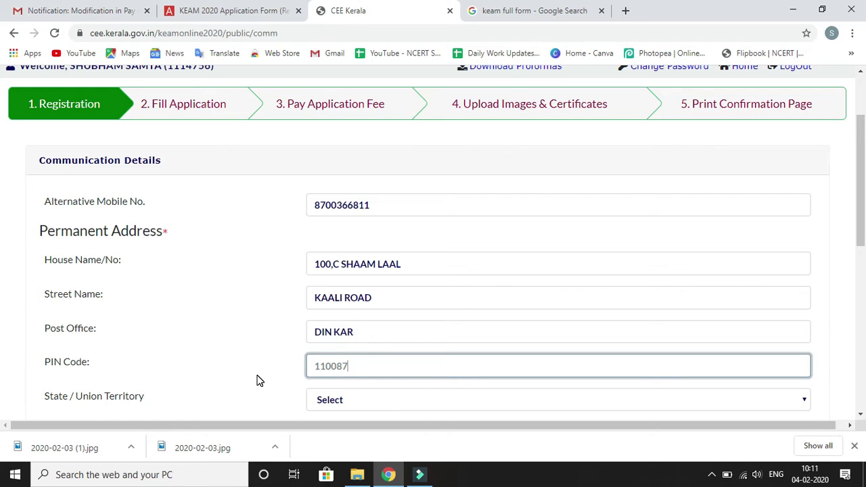
- Set the permanent address state to Delhi and district to Shahdara
{"action": "scroll", "coordinate": [259, 383], "scroll_direction": "down", "scroll_amount": 1}
{"action": "left_click", "coordinate": [430, 316]}
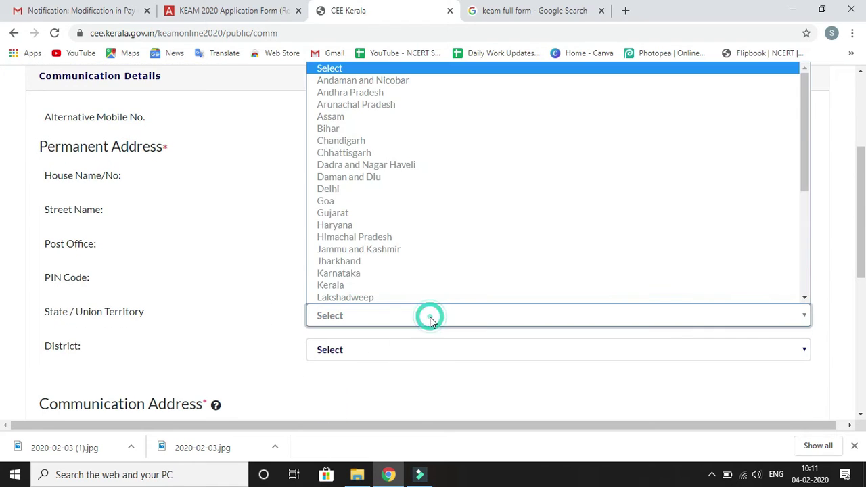
{"action": "left_click", "coordinate": [437, 189]}
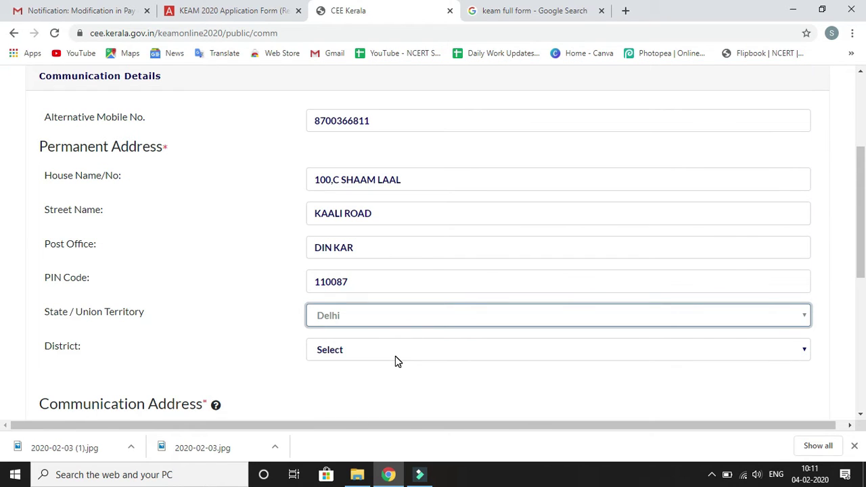
{"action": "left_click", "coordinate": [396, 357]}
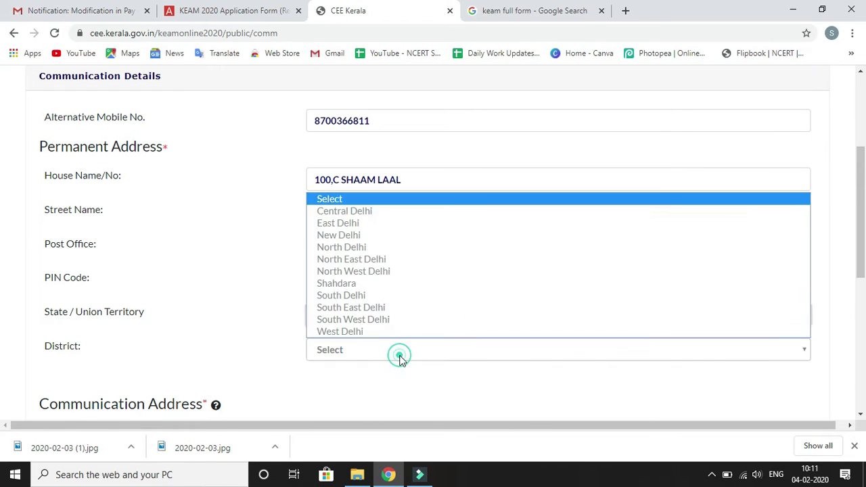
{"action": "left_click", "coordinate": [411, 284]}
- Mark the communication address as same as permanent and save the address details
{"action": "scroll", "coordinate": [265, 400], "scroll_direction": "down", "scroll_amount": 2}
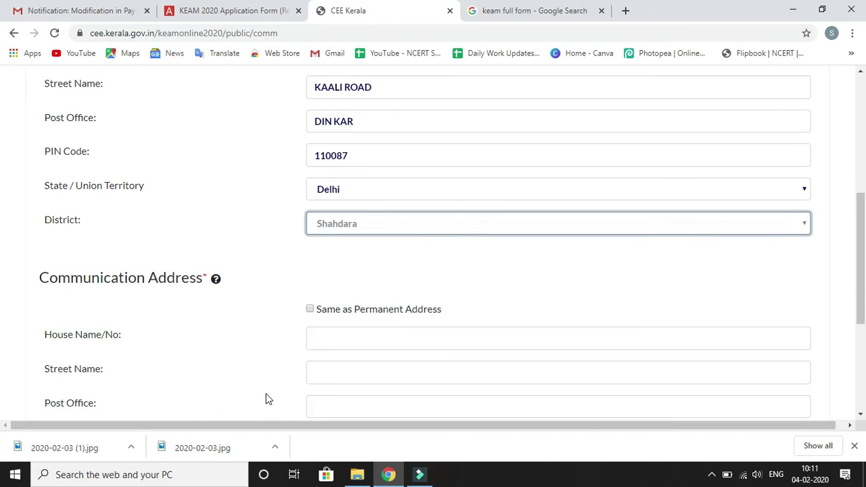
{"action": "scroll", "coordinate": [232, 365], "scroll_direction": "down", "scroll_amount": 2}
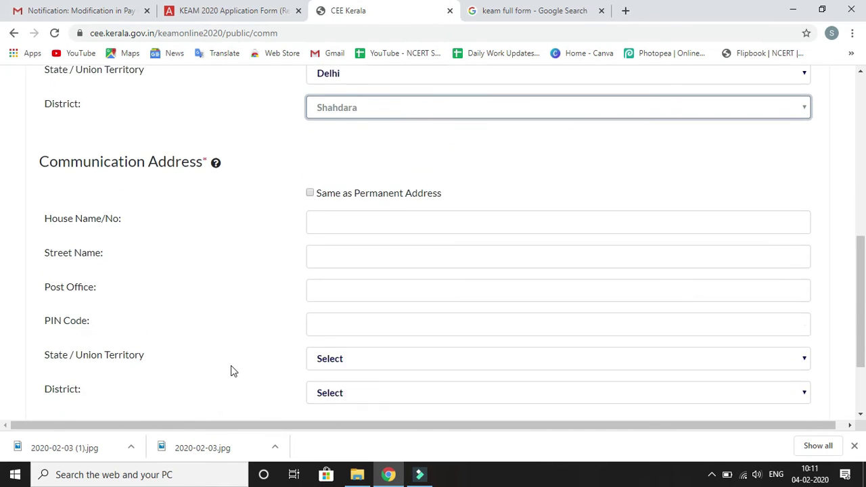
{"action": "scroll", "coordinate": [231, 369], "scroll_direction": "down", "scroll_amount": 1}
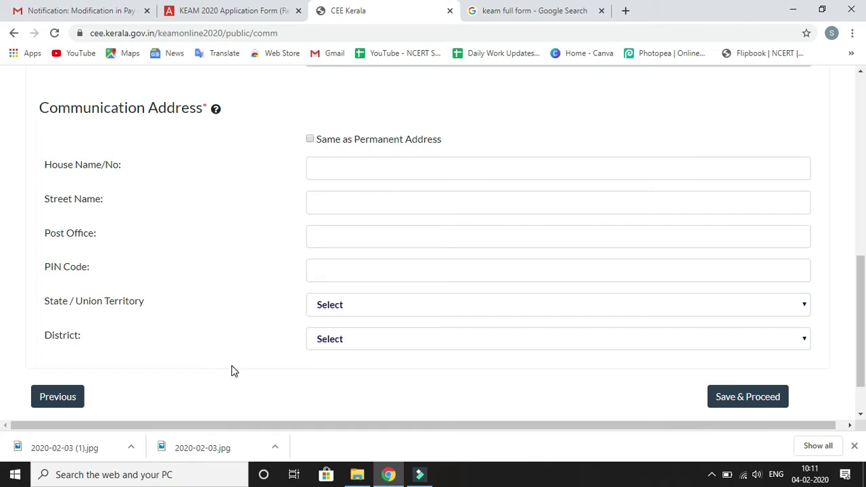
{"action": "left_click", "coordinate": [311, 140]}
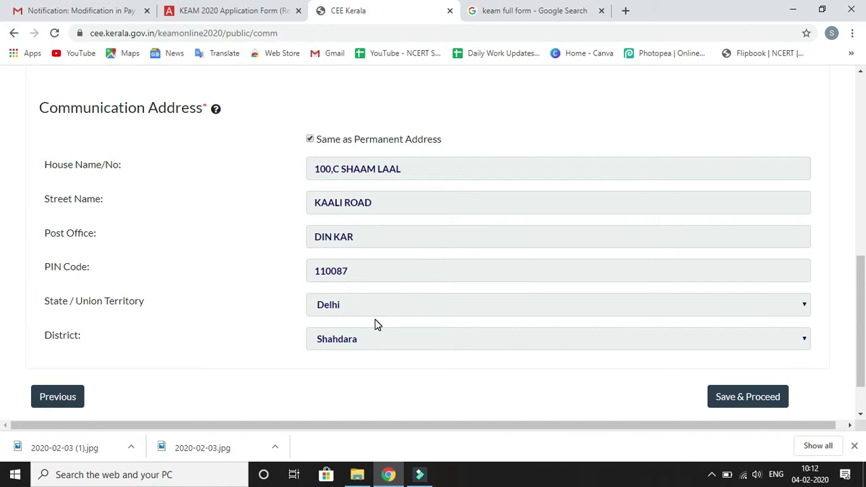
{"action": "scroll", "coordinate": [434, 326], "scroll_direction": "down", "scroll_amount": 1}
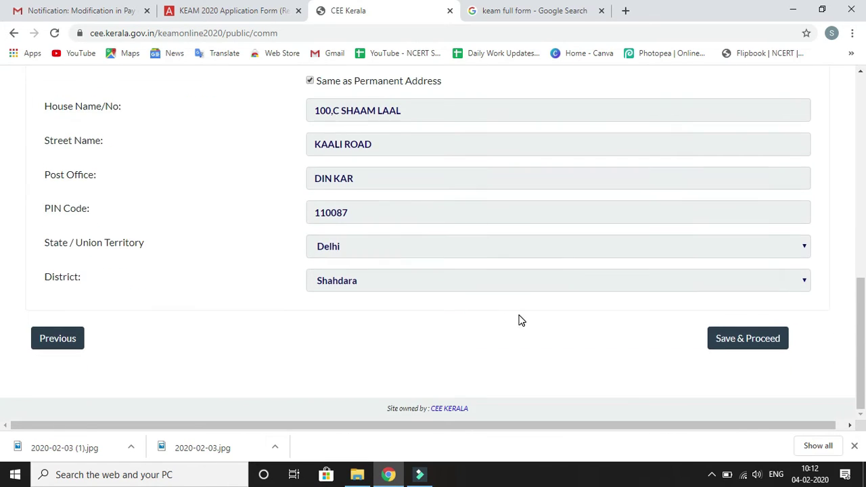
{"action": "left_click", "coordinate": [755, 346]}
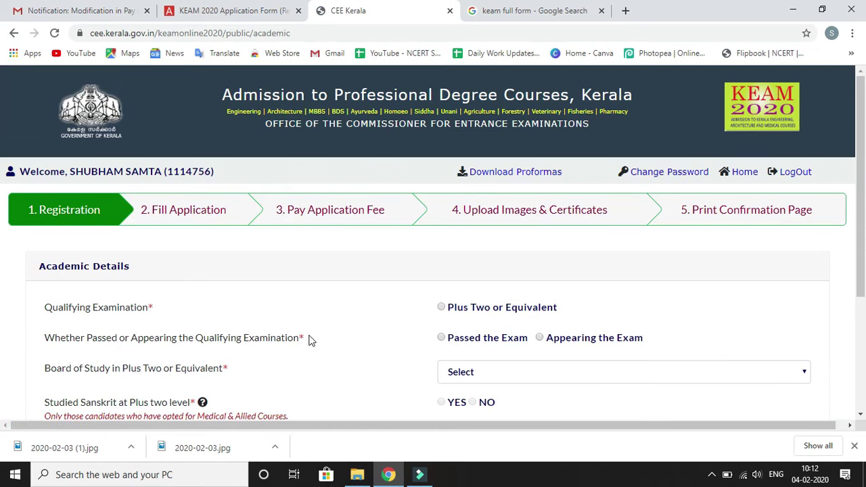
- Record Plus Two or Equivalent as passed, CBSE board, No previous KEAM applications, and save
{"action": "scroll", "coordinate": [362, 348], "scroll_direction": "down", "scroll_amount": 1}
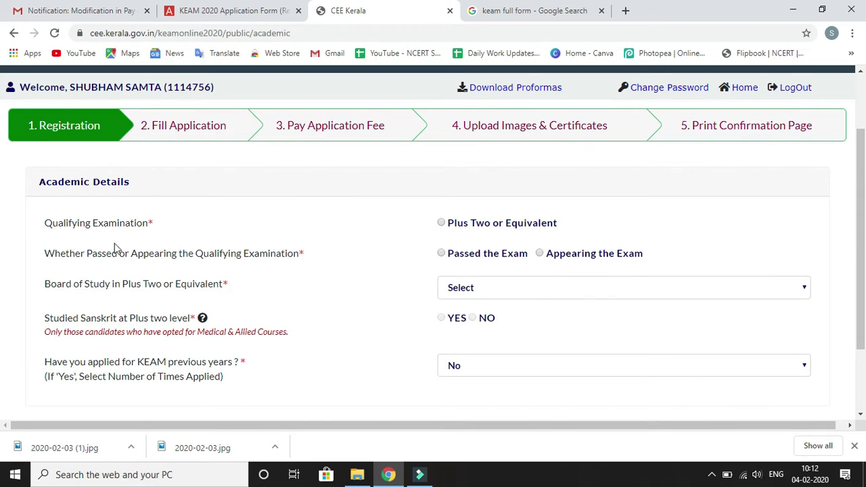
{"action": "left_click", "coordinate": [441, 224]}
{"action": "left_click", "coordinate": [443, 256]}
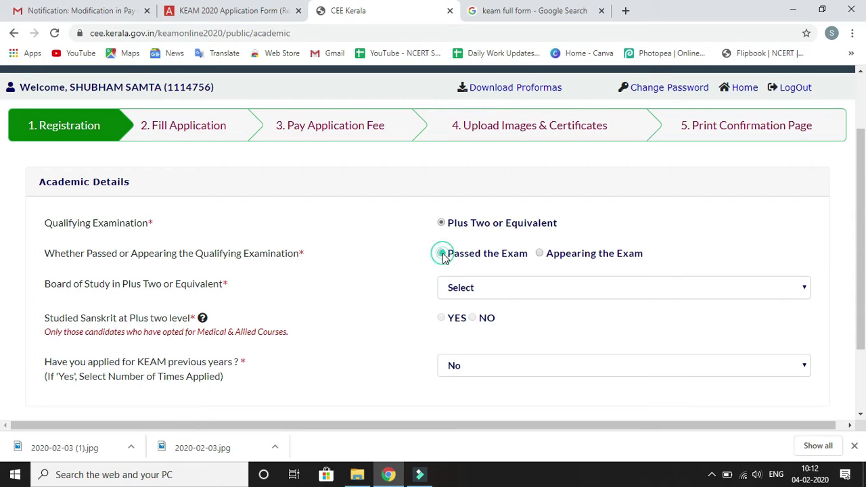
{"action": "left_click", "coordinate": [496, 288]}
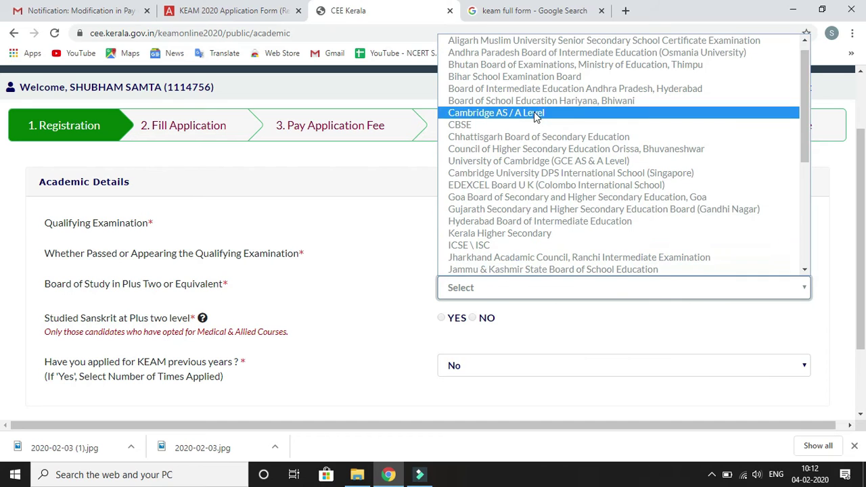
{"action": "left_click", "coordinate": [532, 126]}
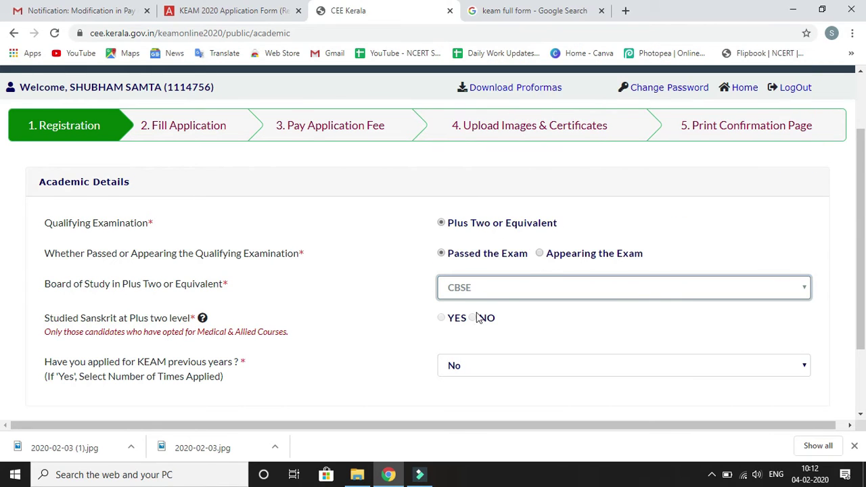
{"action": "scroll", "coordinate": [487, 308], "scroll_direction": "down", "scroll_amount": 1}
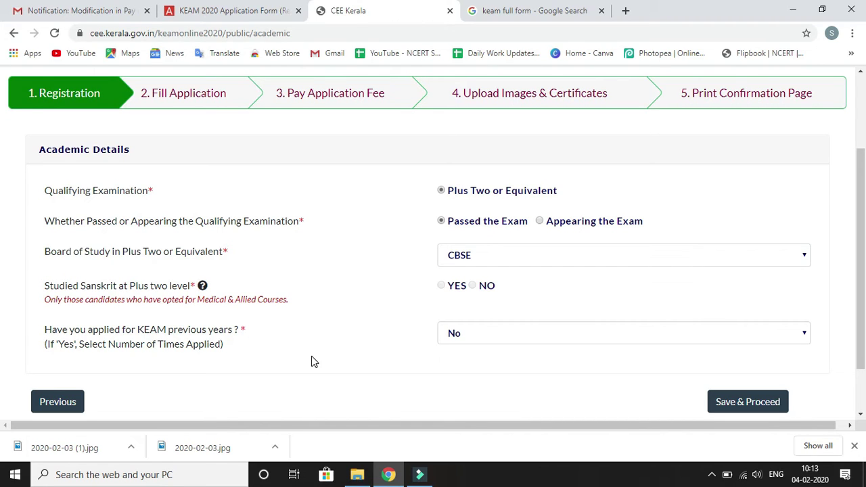
{"action": "left_click", "coordinate": [534, 336]}
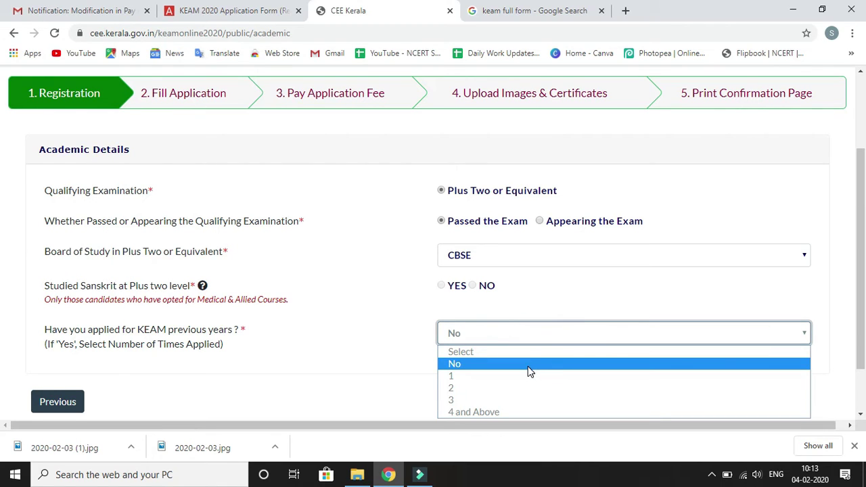
{"action": "left_click", "coordinate": [531, 367]}
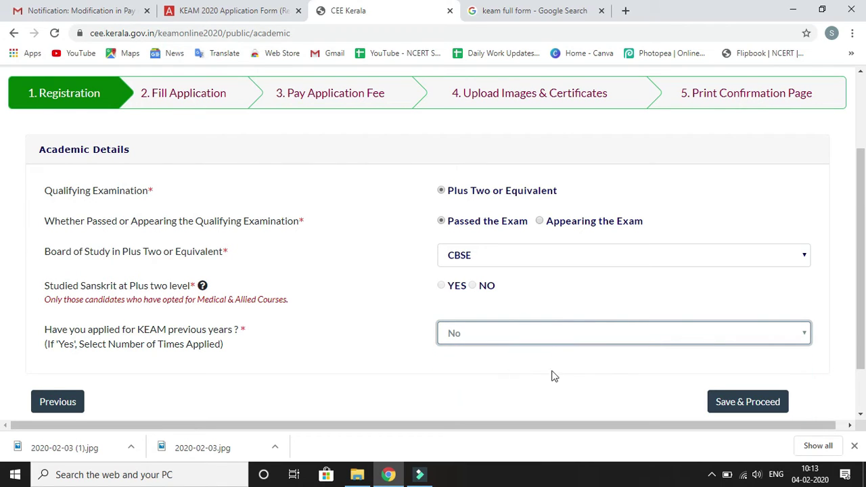
{"action": "left_click", "coordinate": [750, 404]}
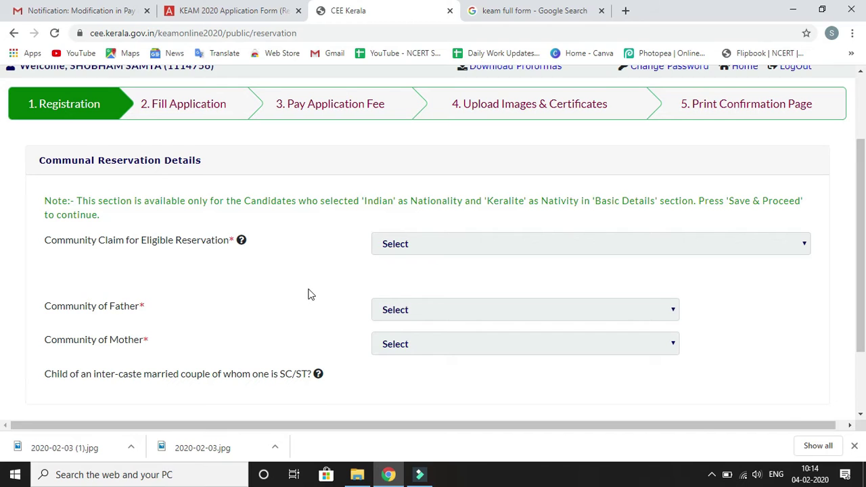
- Save the Communal Reservation Details page with no selections
{"action": "scroll", "coordinate": [307, 295], "scroll_direction": "down", "scroll_amount": 2}
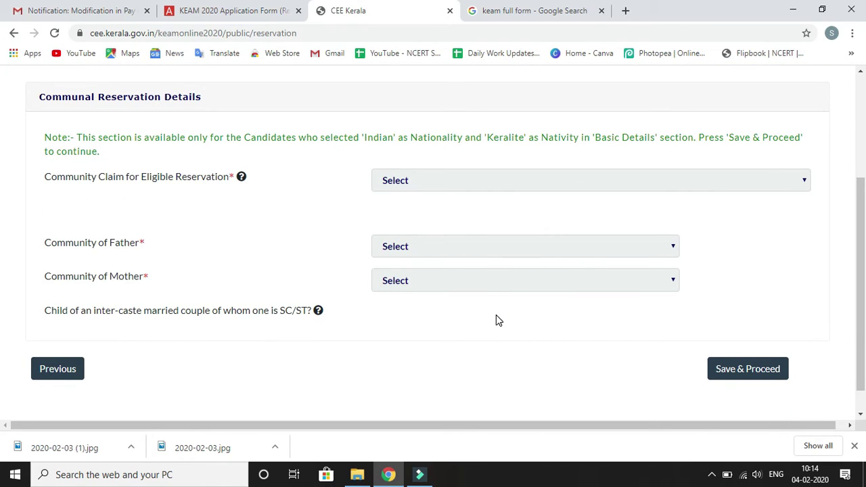
{"action": "left_click", "coordinate": [729, 372]}
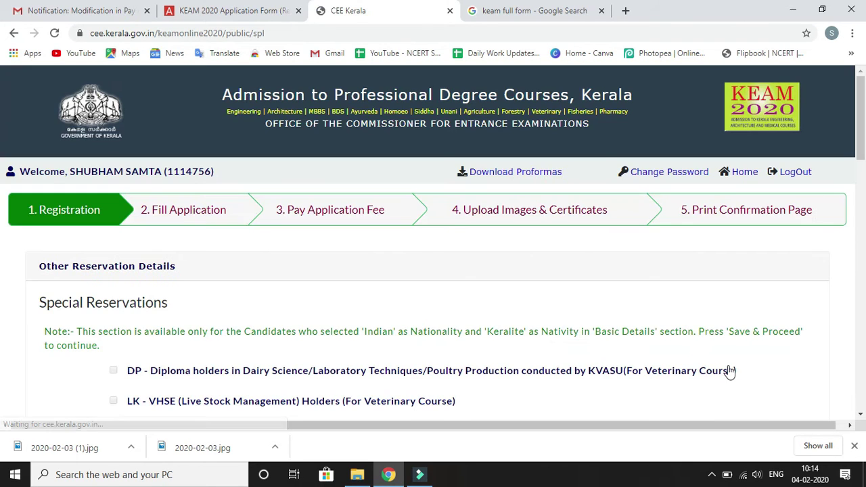
- Review the Special Reservations list, leaving every box unticked
{"action": "scroll", "coordinate": [318, 368], "scroll_direction": "down", "scroll_amount": 1}
{"action": "scroll", "coordinate": [318, 368], "scroll_direction": "down", "scroll_amount": 1}
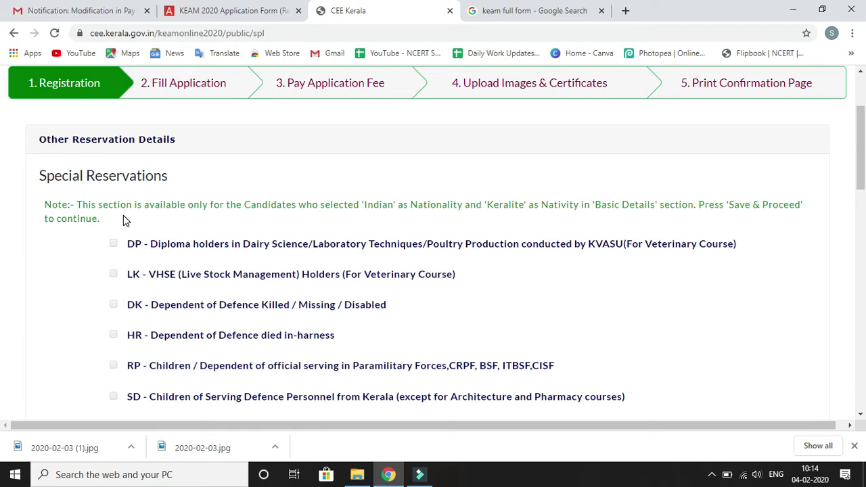
{"action": "scroll", "coordinate": [143, 250], "scroll_direction": "down", "scroll_amount": 1}
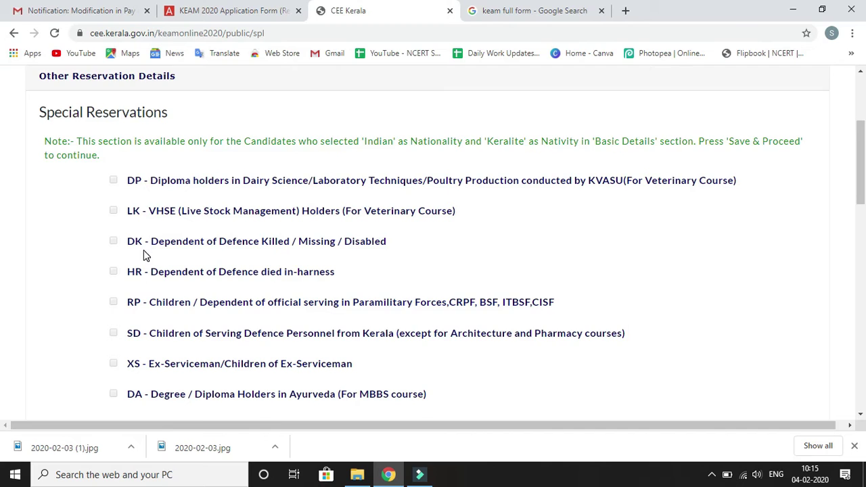
{"action": "scroll", "coordinate": [98, 190], "scroll_direction": "up", "scroll_amount": 1}
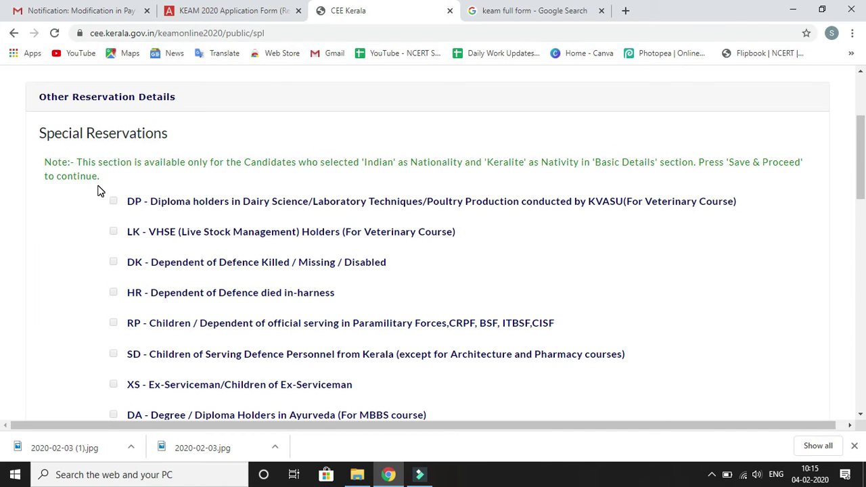
{"action": "scroll", "coordinate": [98, 190], "scroll_direction": "down", "scroll_amount": 7}
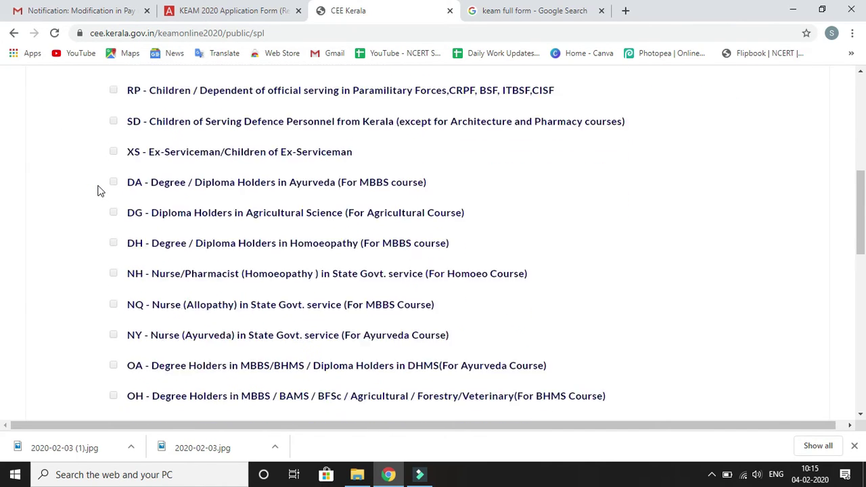
{"action": "scroll", "coordinate": [98, 191], "scroll_direction": "down", "scroll_amount": 4}
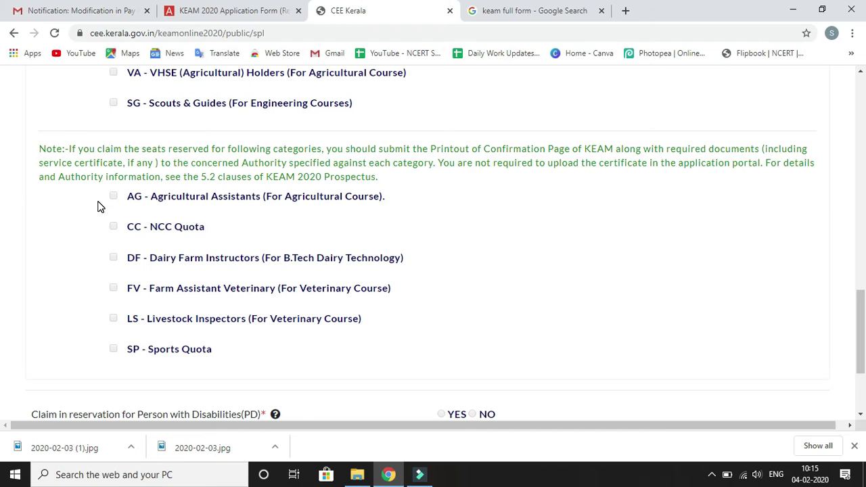
{"action": "scroll", "coordinate": [98, 207], "scroll_direction": "down", "scroll_amount": 1}
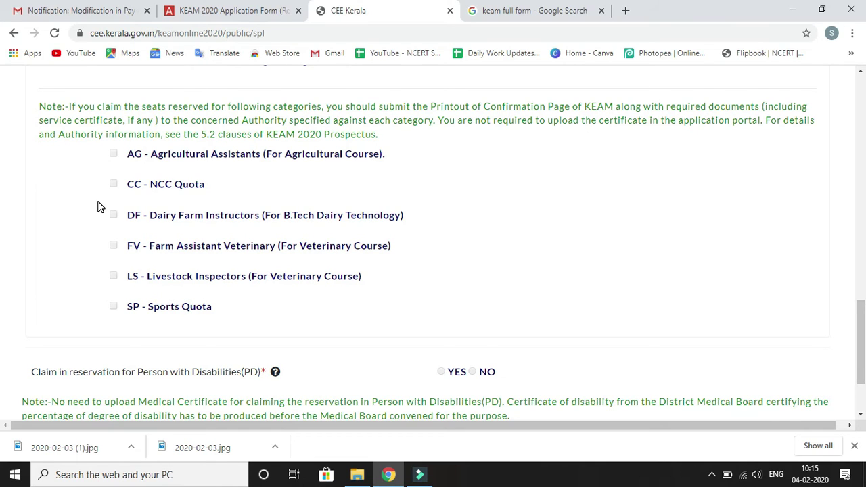
{"action": "scroll", "coordinate": [81, 156], "scroll_direction": "down", "scroll_amount": 1}
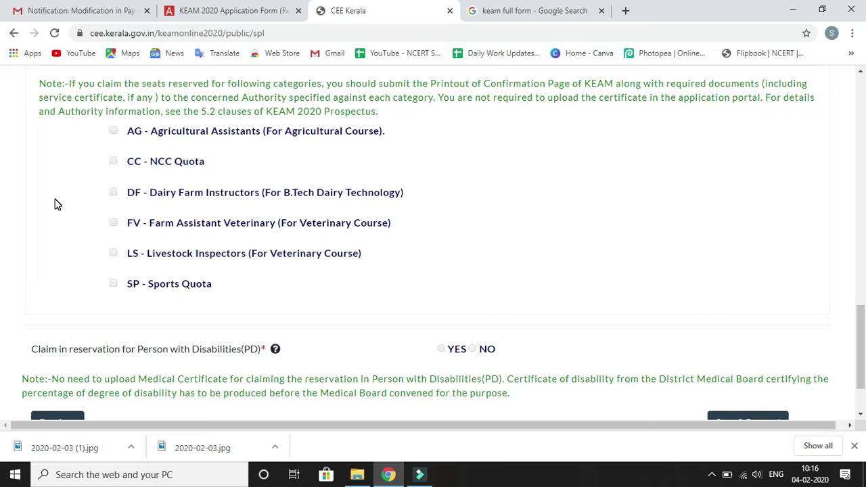
{"action": "scroll", "coordinate": [82, 268], "scroll_direction": "down", "scroll_amount": 2}
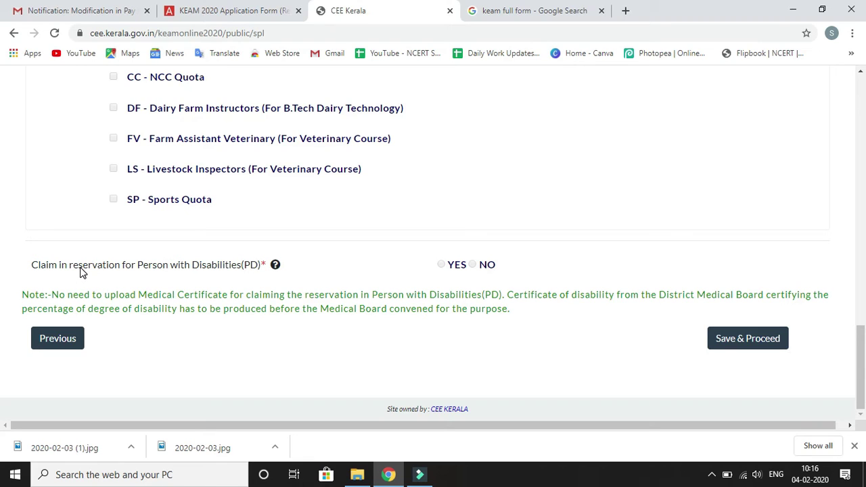
- Answer NO for Person with Disabilities and save the reservation page
{"action": "left_click", "coordinate": [472, 264]}
{"action": "left_click", "coordinate": [473, 265]}
{"action": "key", "text": "Return"}
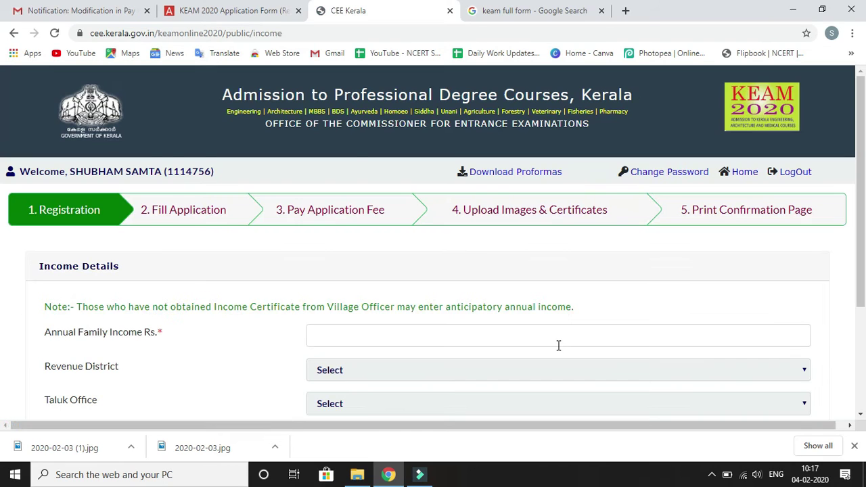
- Enter 200000 as the annual family income and save to preview the application
{"action": "scroll", "coordinate": [334, 331], "scroll_direction": "down", "scroll_amount": 2}
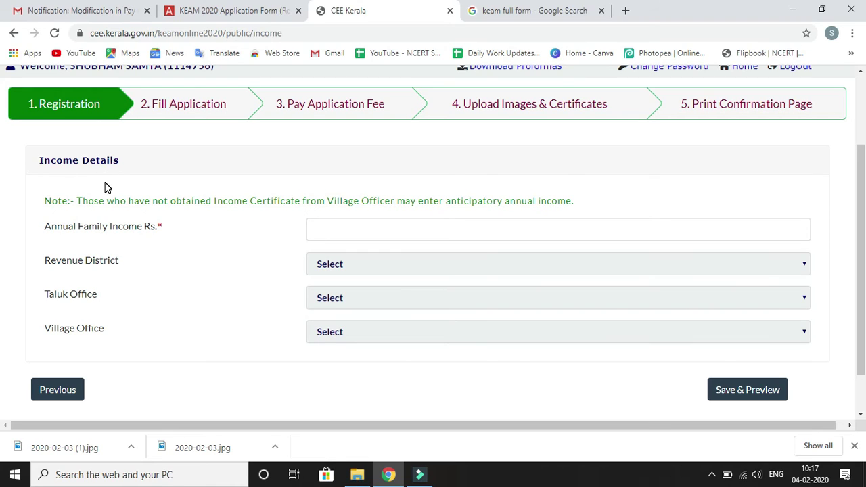
{"action": "left_click", "coordinate": [326, 235]}
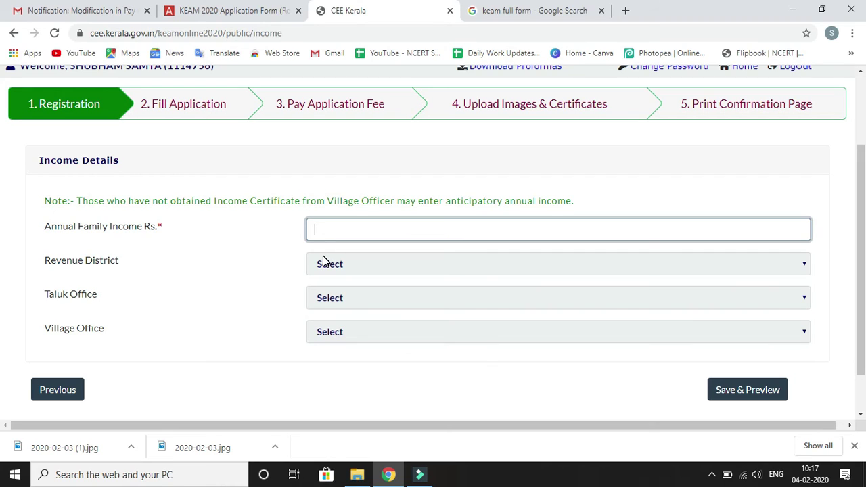
{"action": "left_click", "coordinate": [260, 250]}
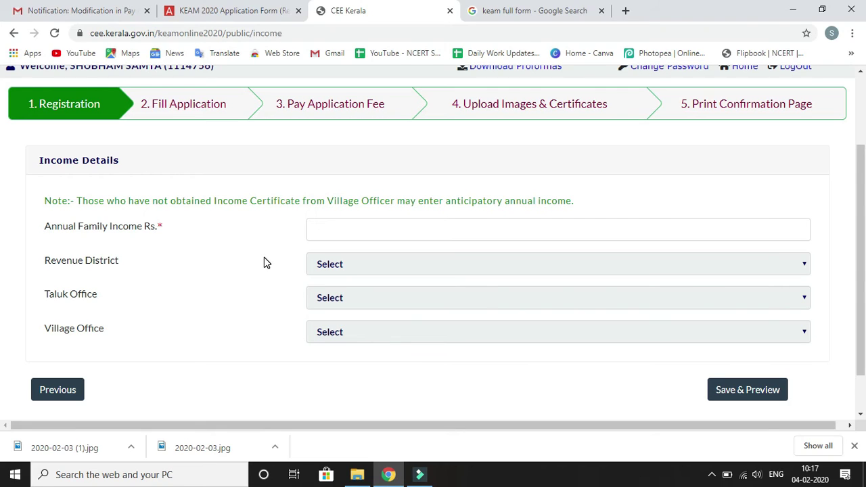
{"action": "left_click", "coordinate": [377, 228]}
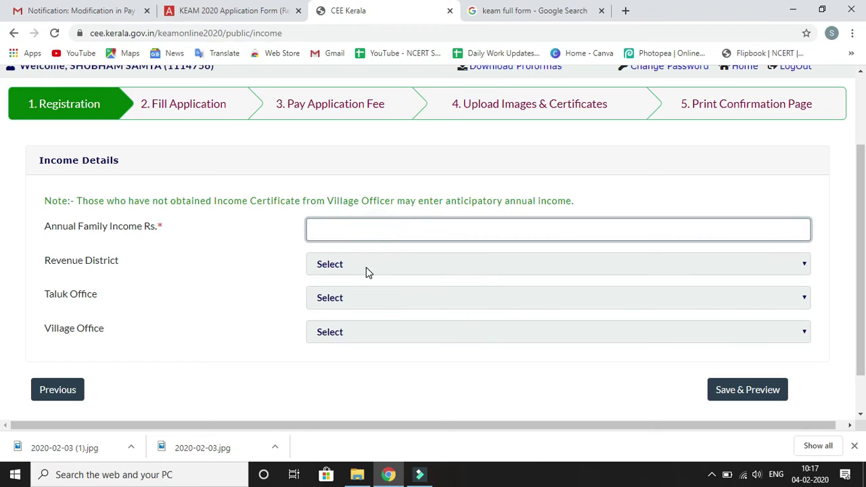
{"action": "type", "text": "200000"}
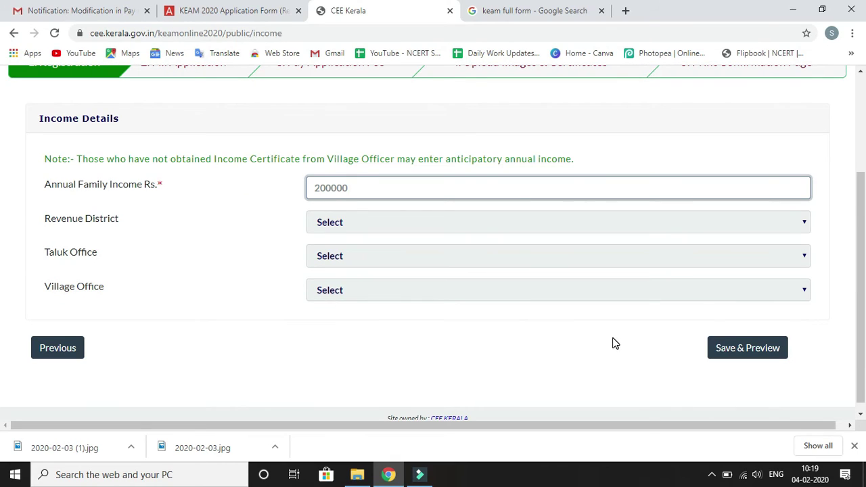
{"action": "left_click", "coordinate": [730, 345]}
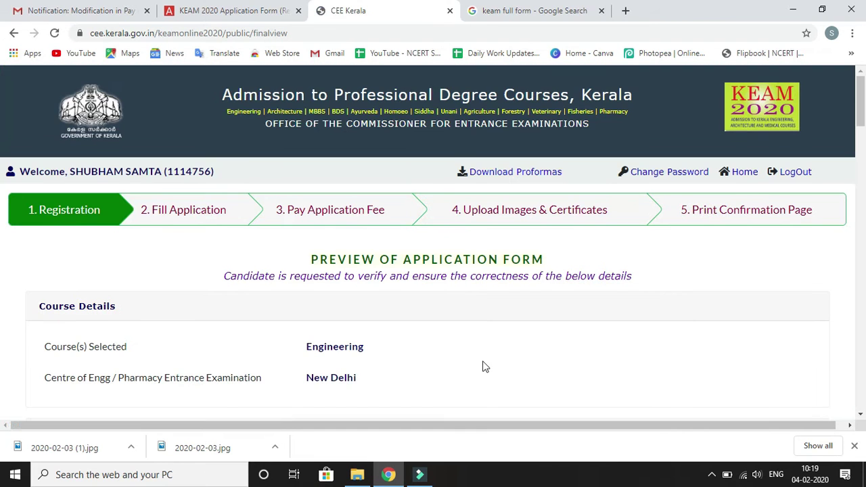
{"action": "scroll", "coordinate": [450, 354], "scroll_direction": "down", "scroll_amount": 2}
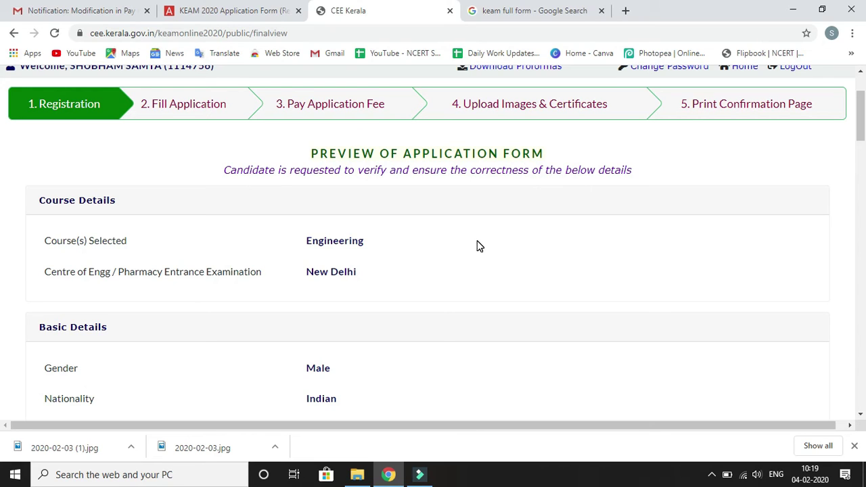
{"action": "scroll", "coordinate": [477, 246], "scroll_direction": "down", "scroll_amount": 1}
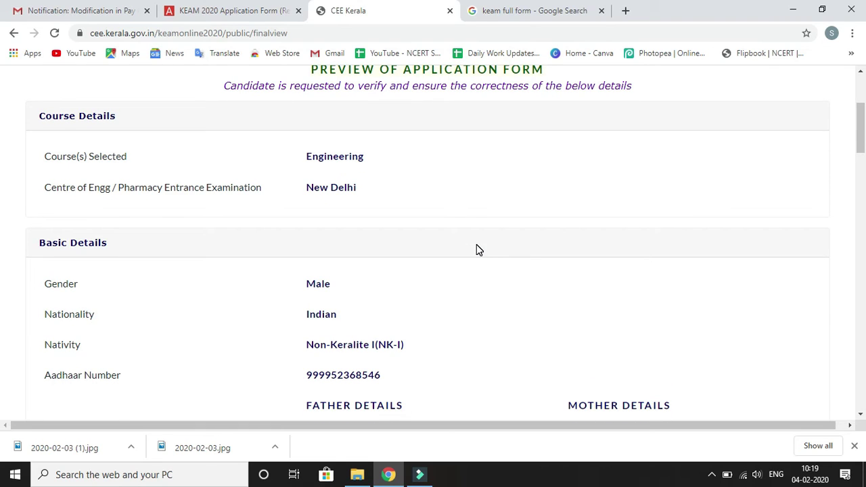
{"action": "scroll", "coordinate": [476, 246], "scroll_direction": "down", "scroll_amount": 2}
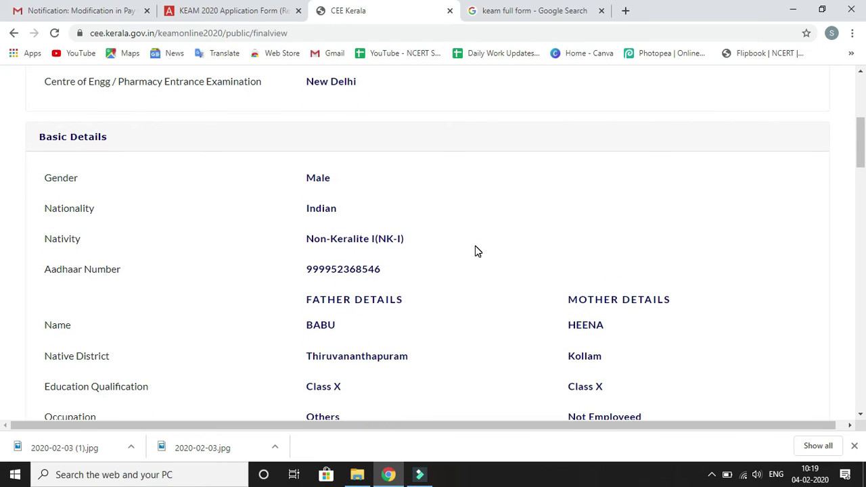
{"action": "scroll", "coordinate": [476, 248], "scroll_direction": "up", "scroll_amount": 1}
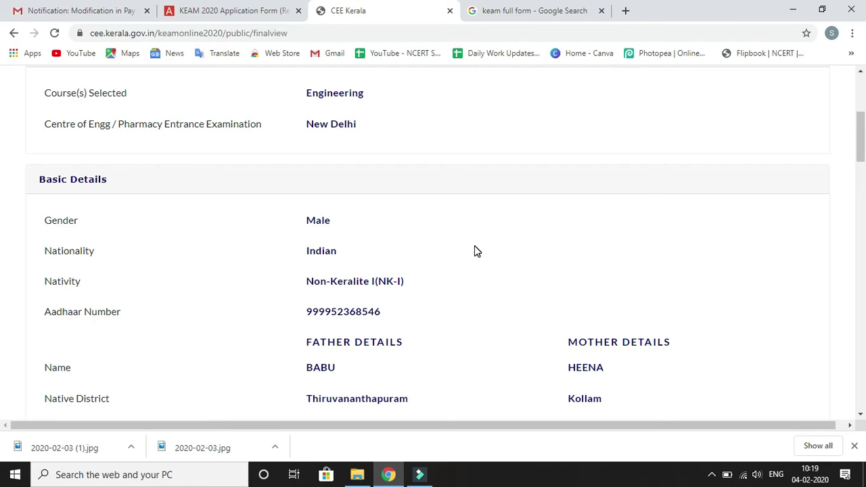
{"action": "scroll", "coordinate": [474, 251], "scroll_direction": "down", "scroll_amount": 3}
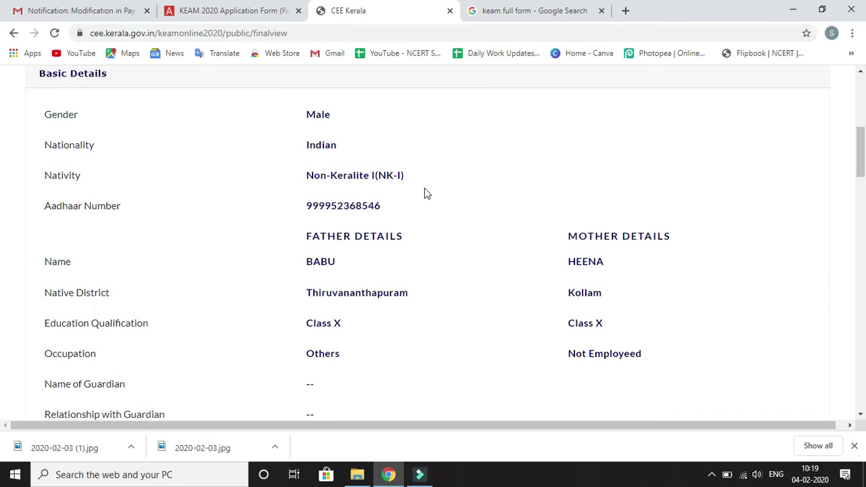
{"action": "scroll", "coordinate": [414, 206], "scroll_direction": "down", "scroll_amount": 2}
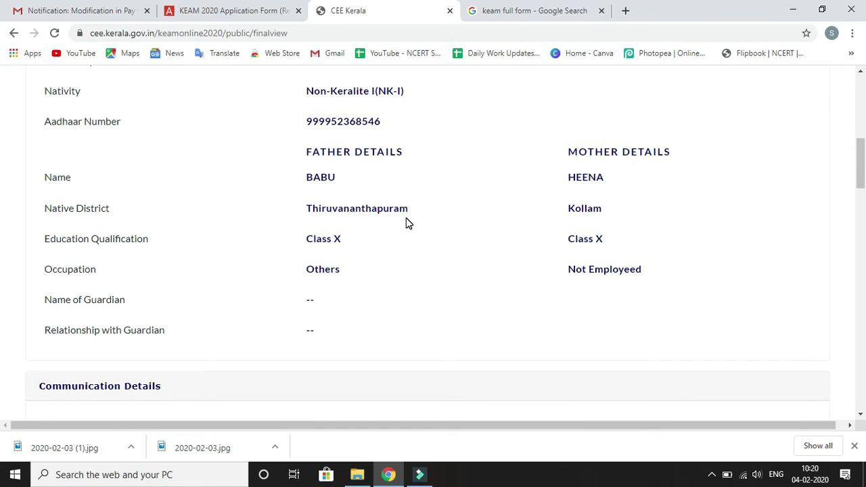
{"action": "scroll", "coordinate": [410, 225], "scroll_direction": "down", "scroll_amount": 1}
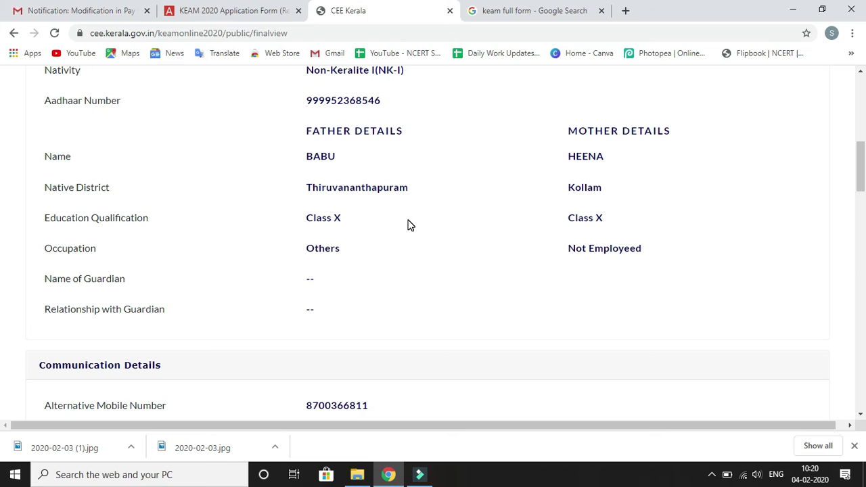
{"action": "scroll", "coordinate": [410, 225], "scroll_direction": "down", "scroll_amount": 3}
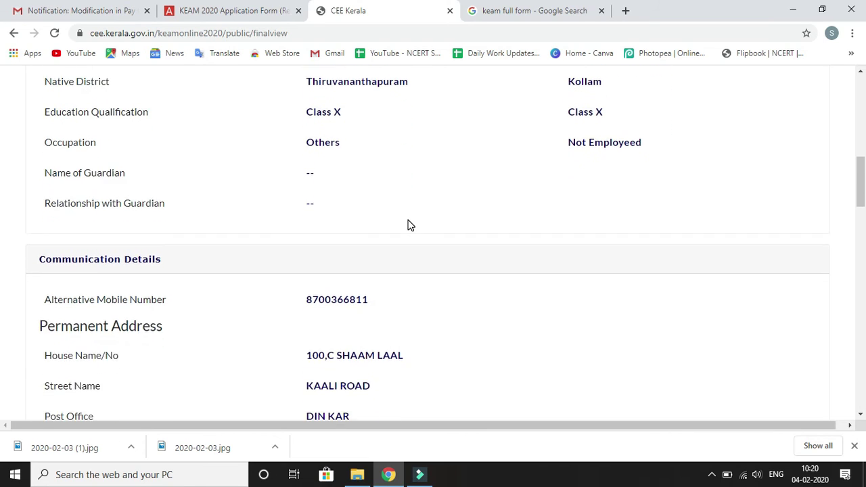
{"action": "scroll", "coordinate": [410, 224], "scroll_direction": "down", "scroll_amount": 2}
{"action": "scroll", "coordinate": [410, 224], "scroll_direction": "down", "scroll_amount": 1}
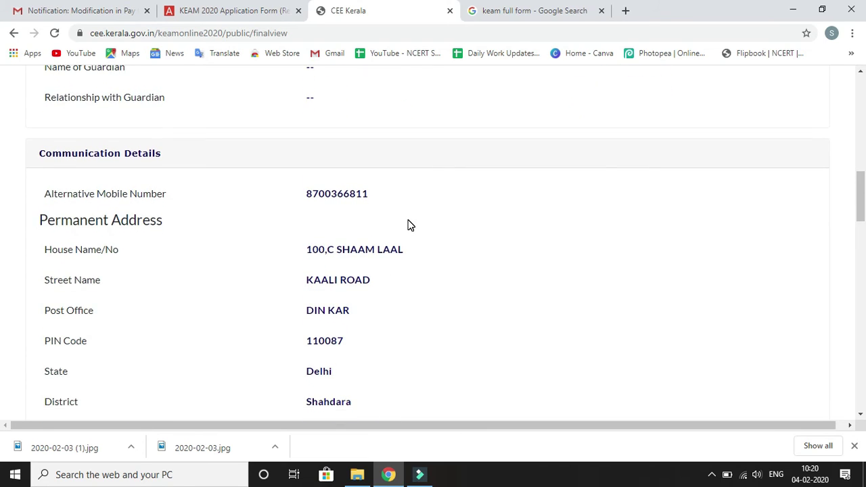
{"action": "scroll", "coordinate": [410, 225], "scroll_direction": "down", "scroll_amount": 1}
{"action": "scroll", "coordinate": [410, 225], "scroll_direction": "down", "scroll_amount": 2}
{"action": "scroll", "coordinate": [410, 225], "scroll_direction": "down", "scroll_amount": 3}
{"action": "scroll", "coordinate": [410, 225], "scroll_direction": "down", "scroll_amount": 3}
{"action": "scroll", "coordinate": [410, 225], "scroll_direction": "down", "scroll_amount": 2}
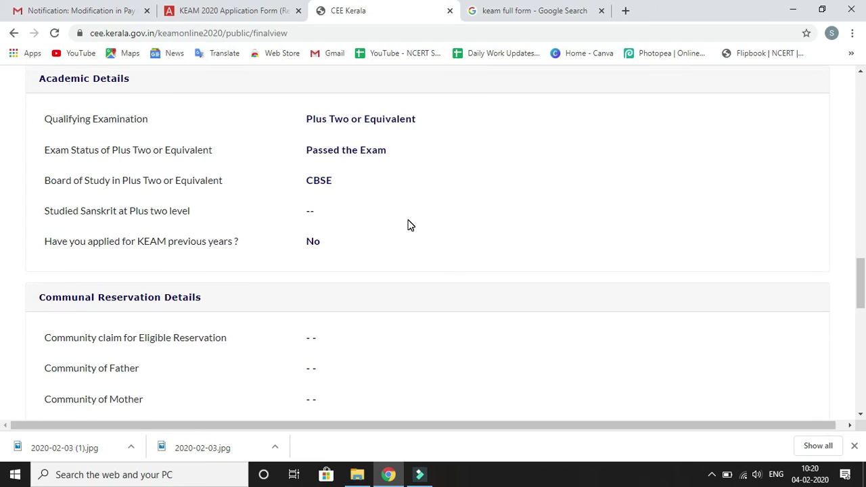
{"action": "scroll", "coordinate": [409, 225], "scroll_direction": "up", "scroll_amount": 1}
{"action": "scroll", "coordinate": [107, 224], "scroll_direction": "down", "scroll_amount": 2}
{"action": "scroll", "coordinate": [107, 223], "scroll_direction": "down", "scroll_amount": 2}
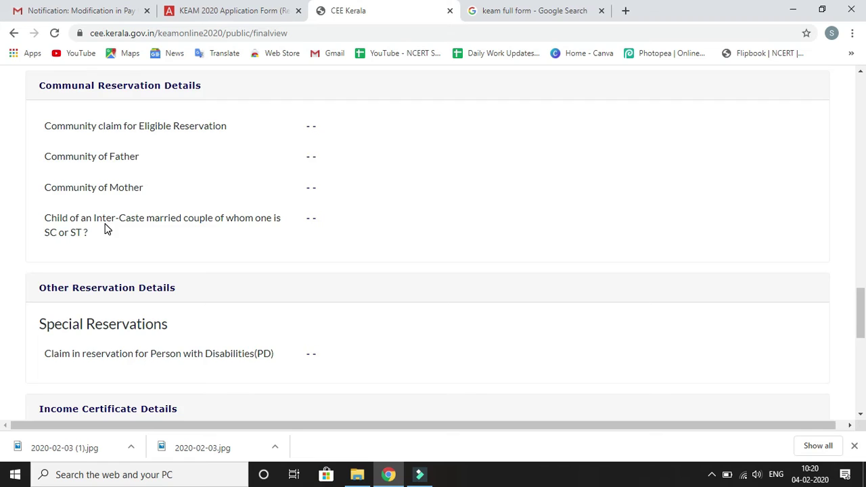
{"action": "scroll", "coordinate": [105, 230], "scroll_direction": "down", "scroll_amount": 2}
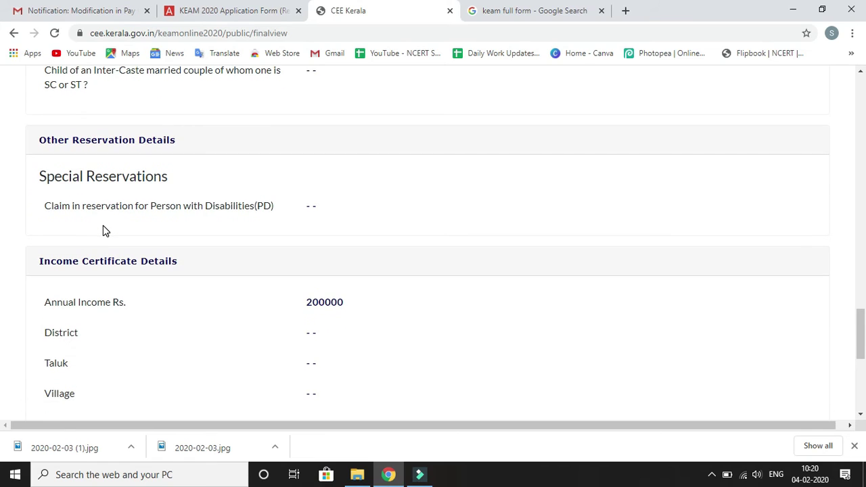
{"action": "scroll", "coordinate": [103, 230], "scroll_direction": "down", "scroll_amount": 2}
{"action": "scroll", "coordinate": [103, 233], "scroll_direction": "down", "scroll_amount": 1}
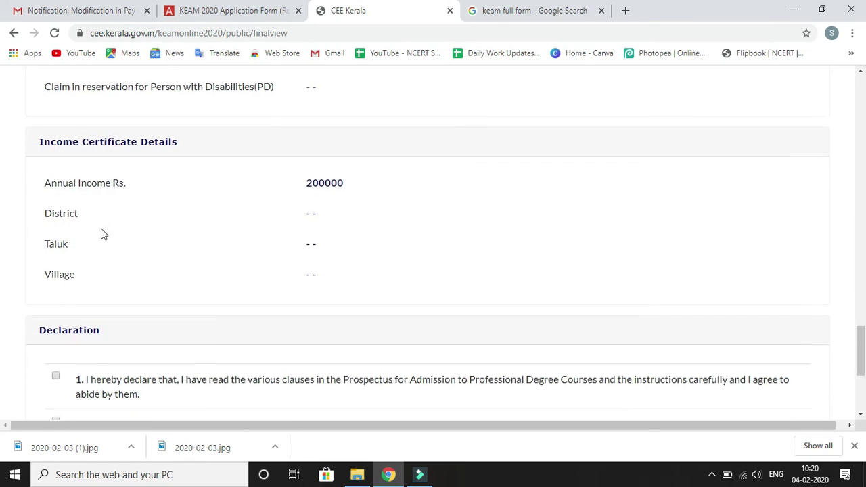
{"action": "scroll", "coordinate": [103, 234], "scroll_direction": "down", "scroll_amount": 1}
{"action": "scroll", "coordinate": [103, 233], "scroll_direction": "down", "scroll_amount": 2}
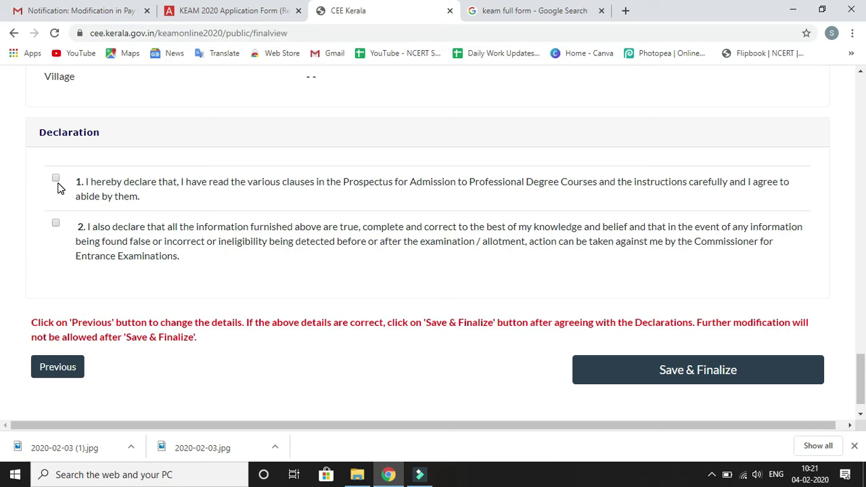
- Accept both declarations and confirm Save & Finalize of the application
{"action": "left_click", "coordinate": [56, 179]}
{"action": "left_click", "coordinate": [54, 223]}
{"action": "left_click", "coordinate": [702, 366]}
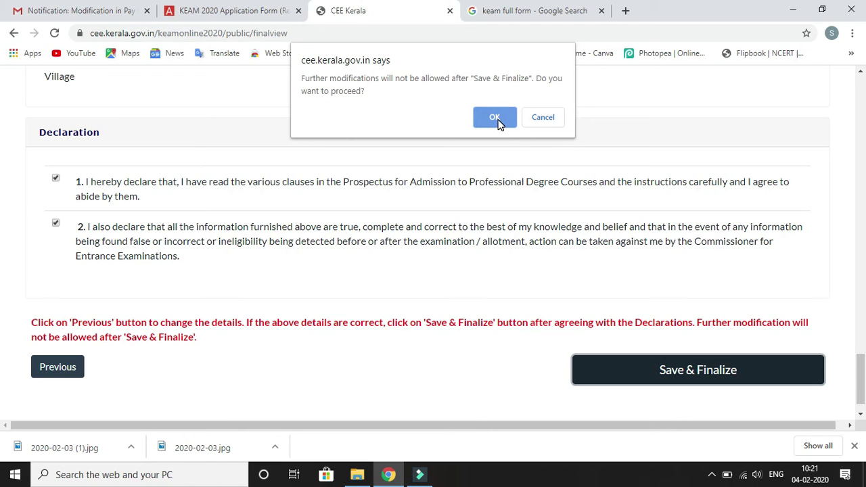
{"action": "left_click", "coordinate": [496, 119]}
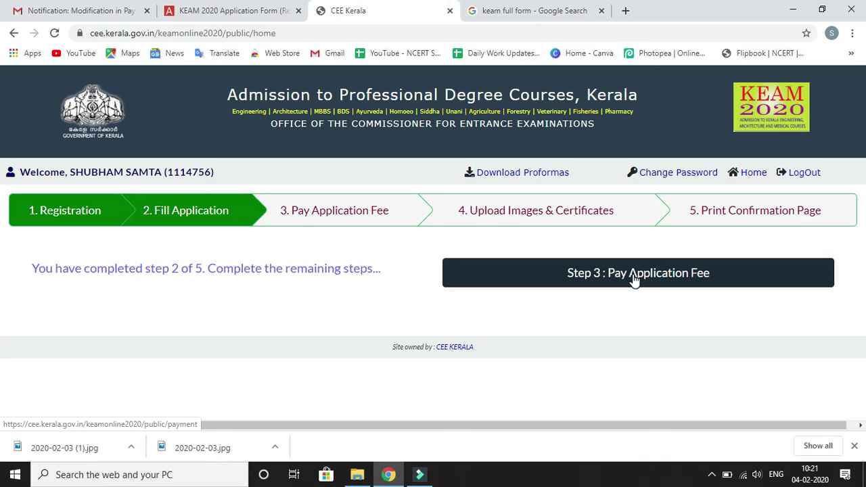
- Go to Step 3: Pay Application Fee to view the 700/- fee and payment options
{"action": "left_click", "coordinate": [635, 280]}
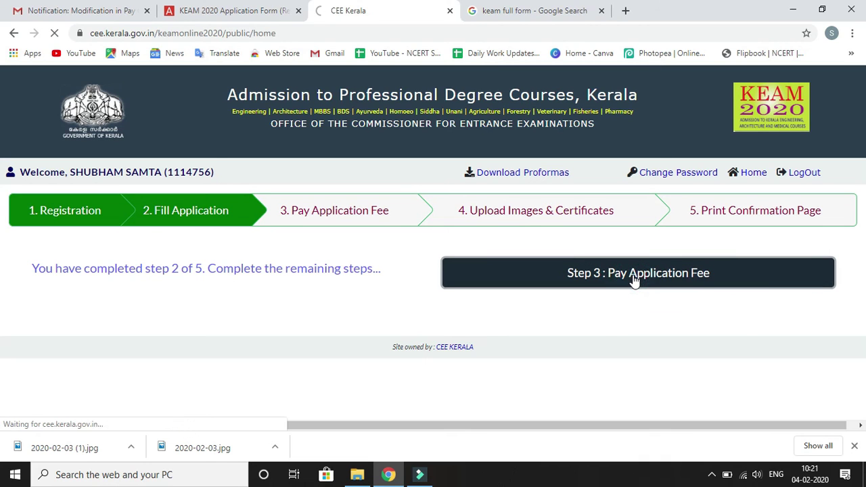
{"action": "scroll", "coordinate": [348, 304], "scroll_direction": "down", "scroll_amount": 2}
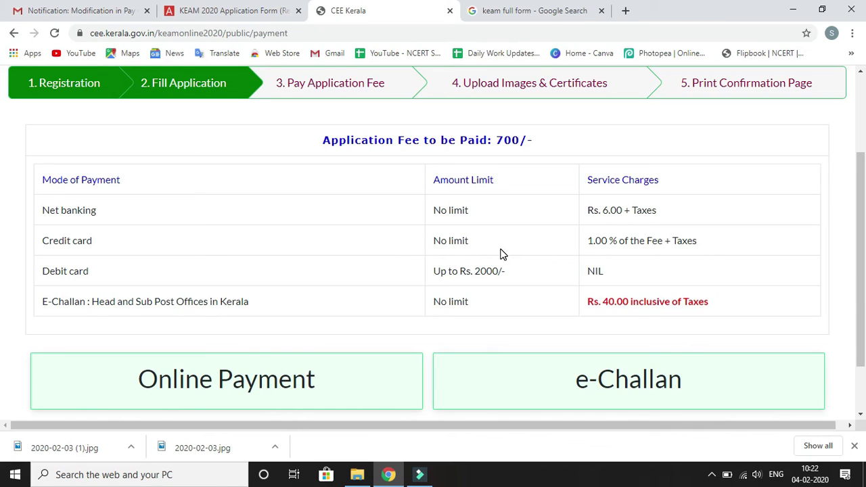
{"action": "scroll", "coordinate": [542, 330], "scroll_direction": "down", "scroll_amount": 1}
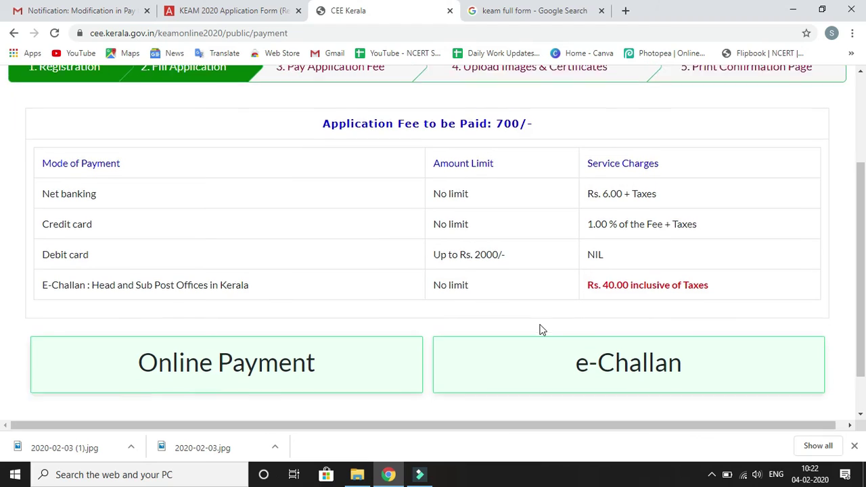
{"action": "scroll", "coordinate": [403, 331], "scroll_direction": "down", "scroll_amount": 1}
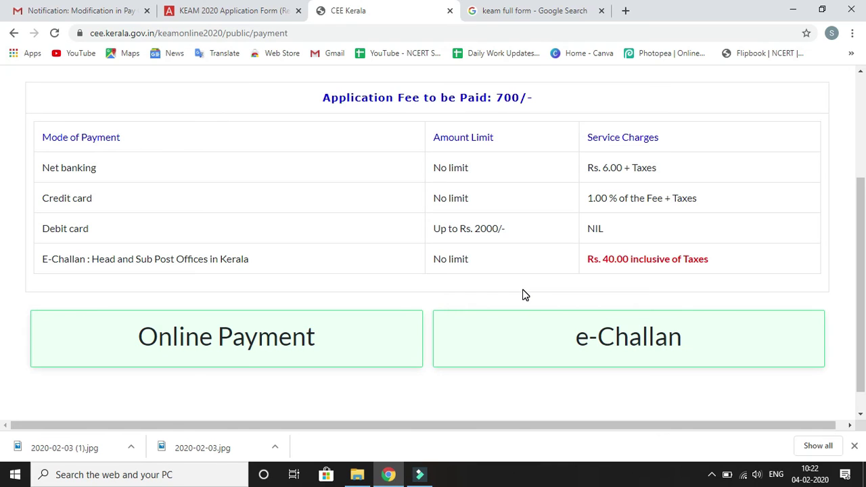
{"action": "scroll", "coordinate": [372, 284], "scroll_direction": "up", "scroll_amount": 1}
{"action": "scroll", "coordinate": [225, 276], "scroll_direction": "down", "scroll_amount": 1}
{"action": "scroll", "coordinate": [229, 276], "scroll_direction": "up", "scroll_amount": 2}
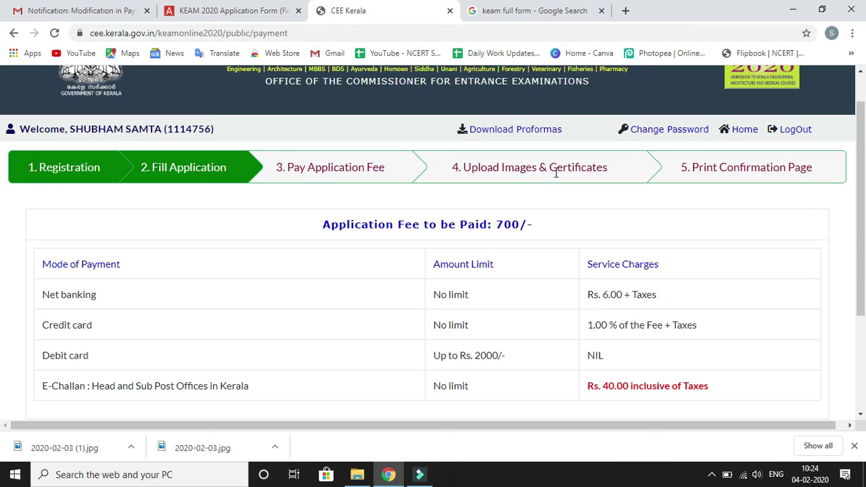
{"action": "scroll", "coordinate": [564, 244], "scroll_direction": "up", "scroll_amount": 1}
{"action": "scroll", "coordinate": [565, 244], "scroll_direction": "up", "scroll_amount": 1}
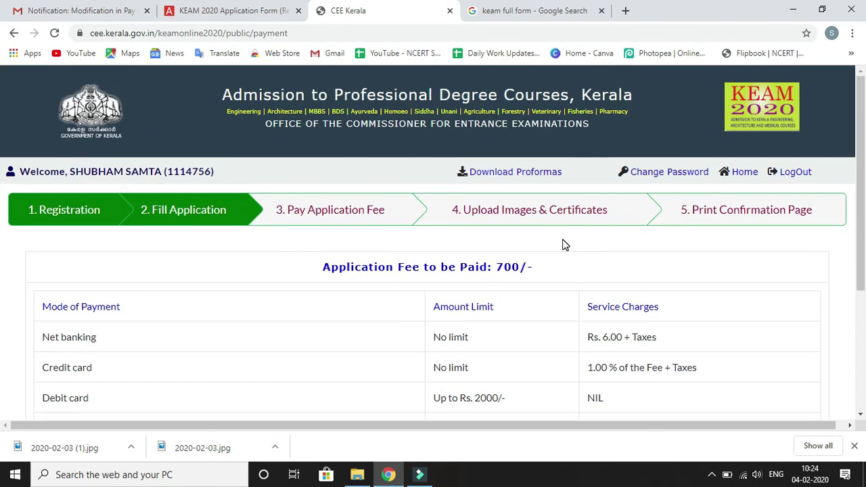